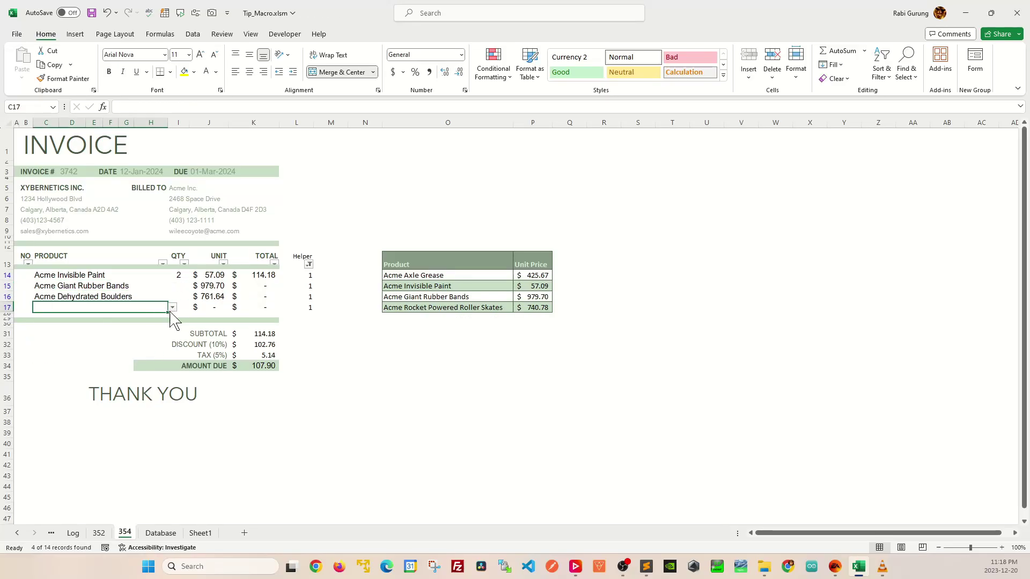
- Choose Pogo Stick, Anvils and Invisible Paint in rows 17–19, then enter quantities 3, 24, 53, 12, 5
click(173, 307)
click(161, 356)
click(173, 318)
click(139, 375)
click(172, 329)
click(156, 346)
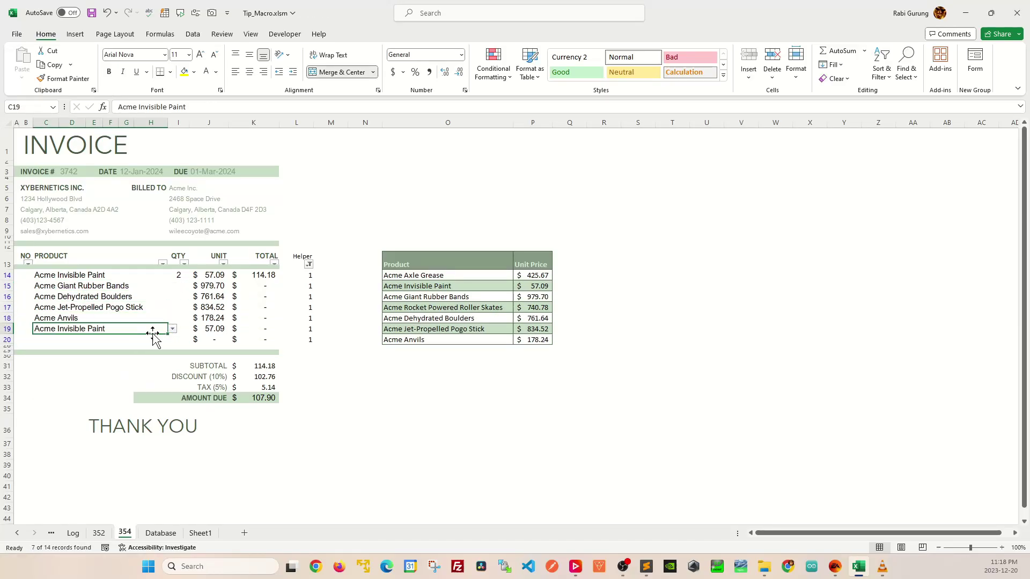
click(182, 287)
text(3 24 53 12 5)
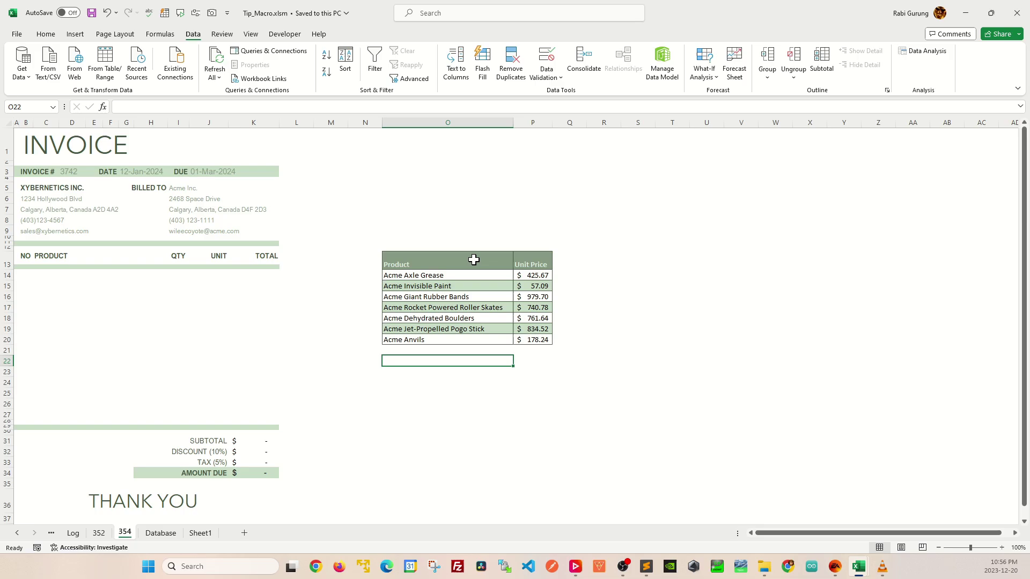
drag(471, 260, 523, 338)
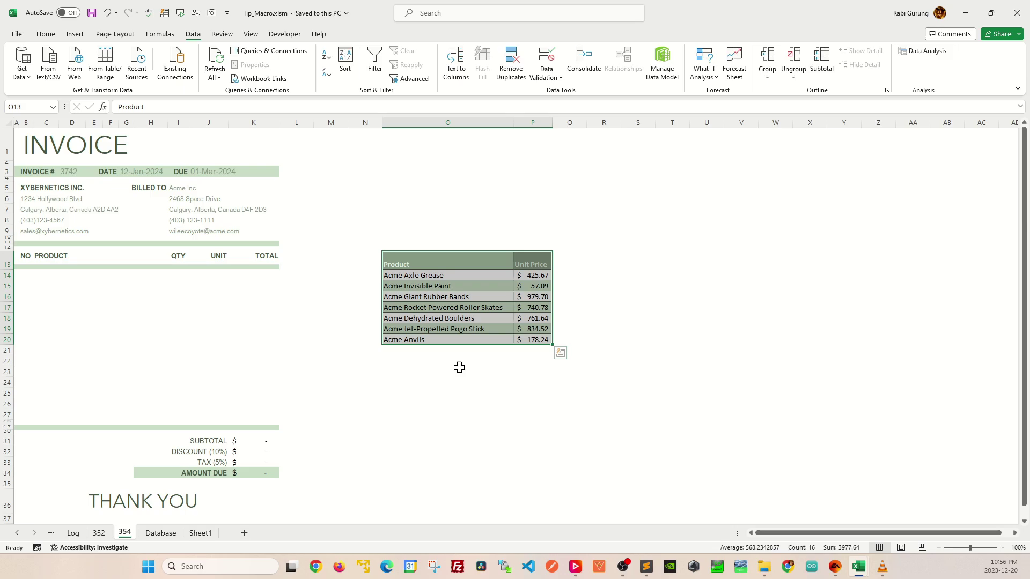
click(468, 381)
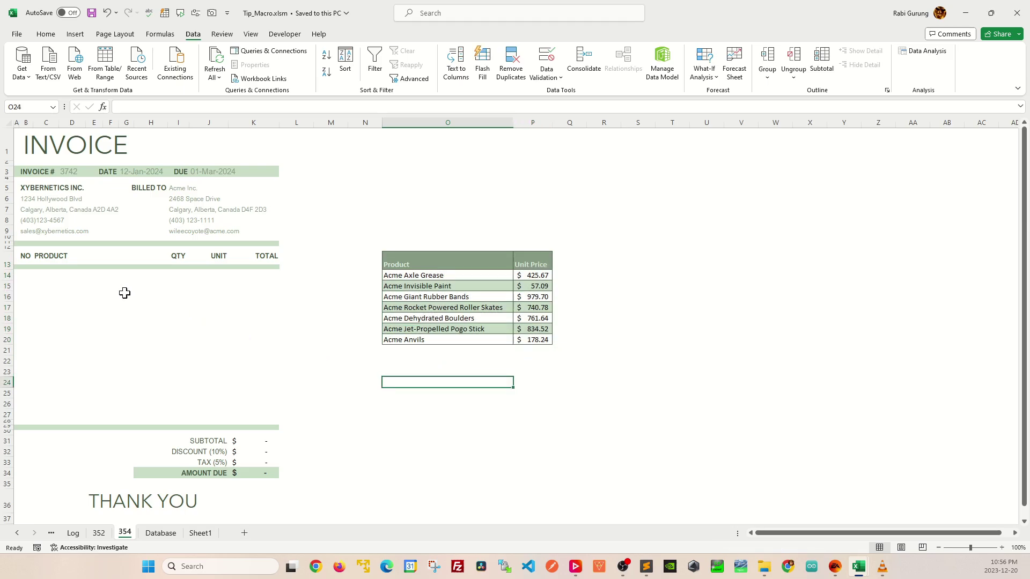
click(104, 275)
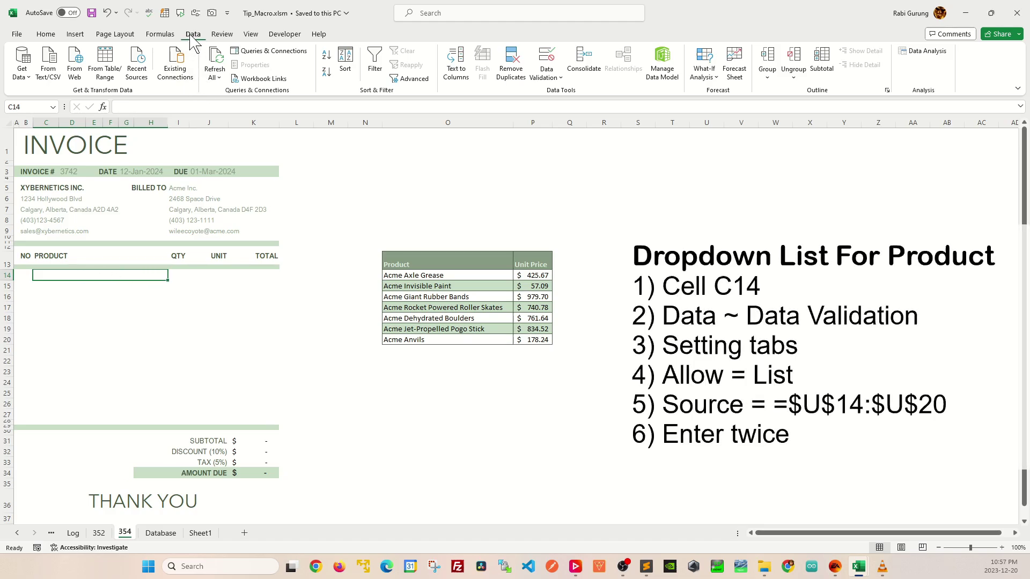
- Give C14 a List validation sourced from =$O$14:$O$20 and check its seven-product dropdown
click(555, 80)
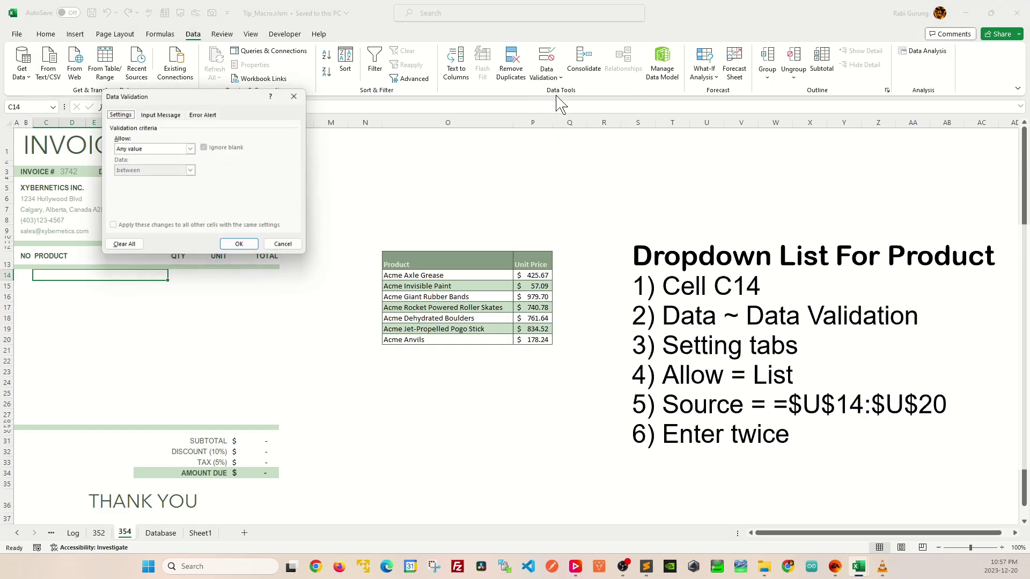
click(560, 94)
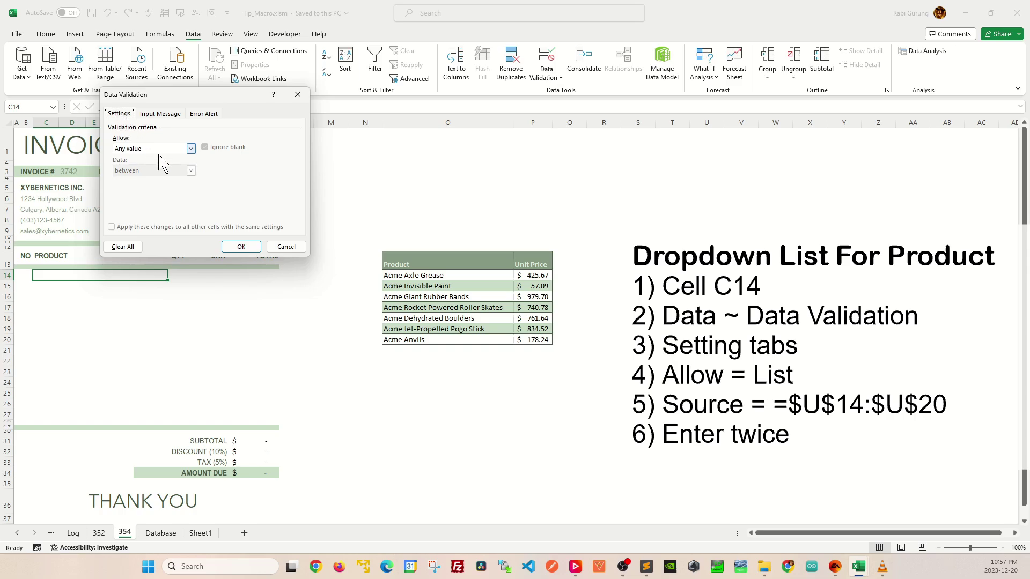
click(192, 149)
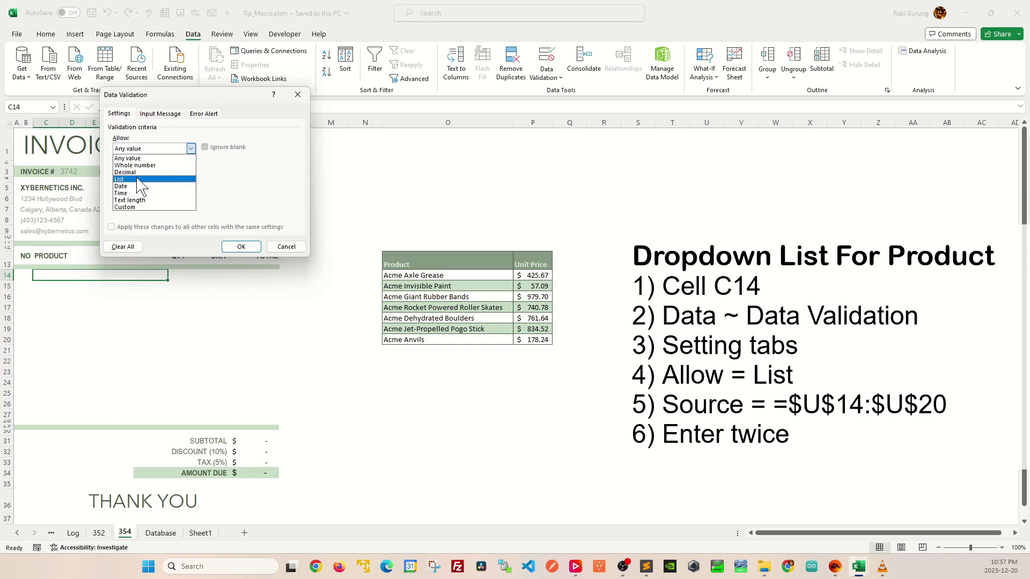
click(138, 182)
click(253, 192)
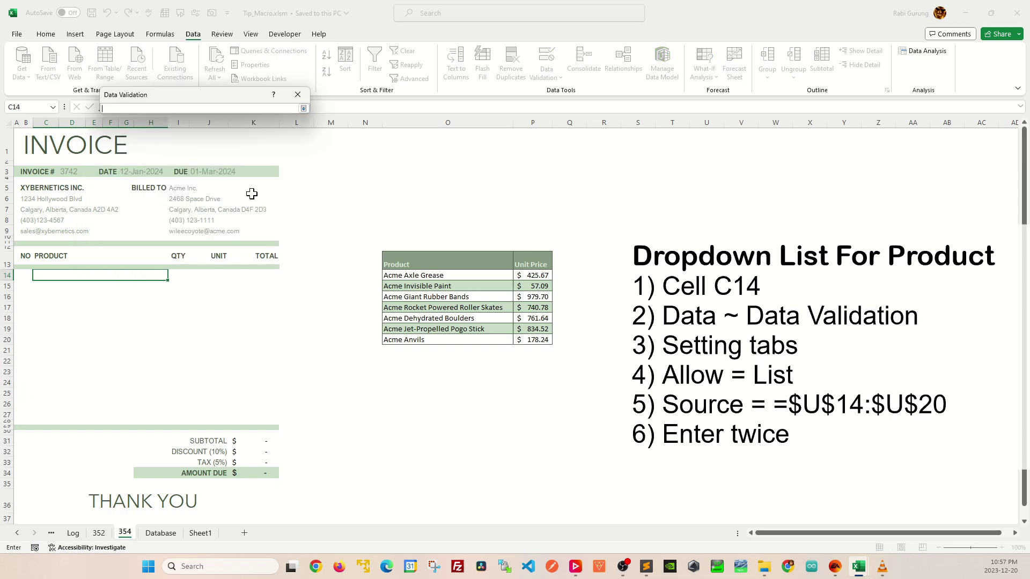
drag(438, 272, 436, 336)
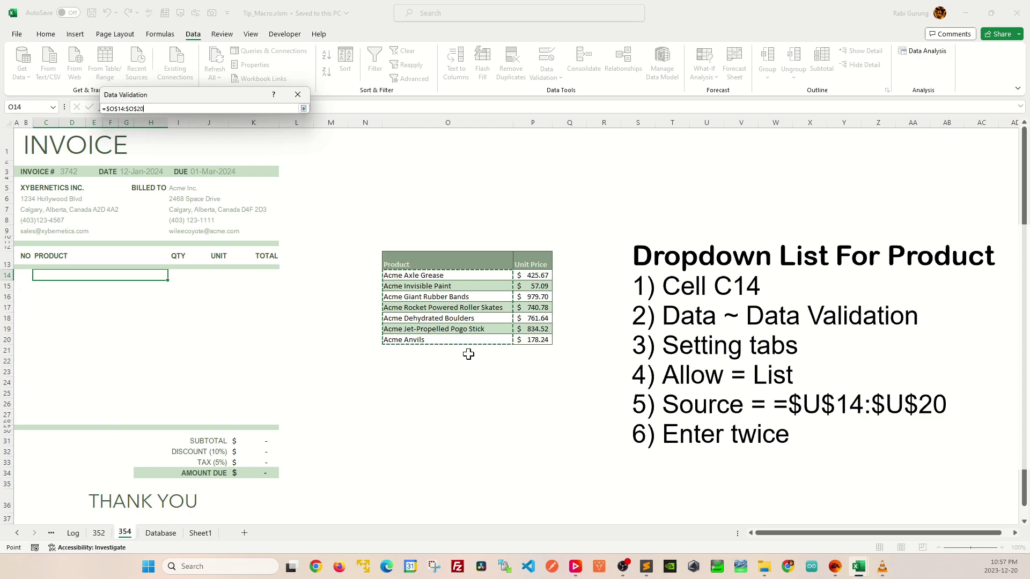
key(Return)
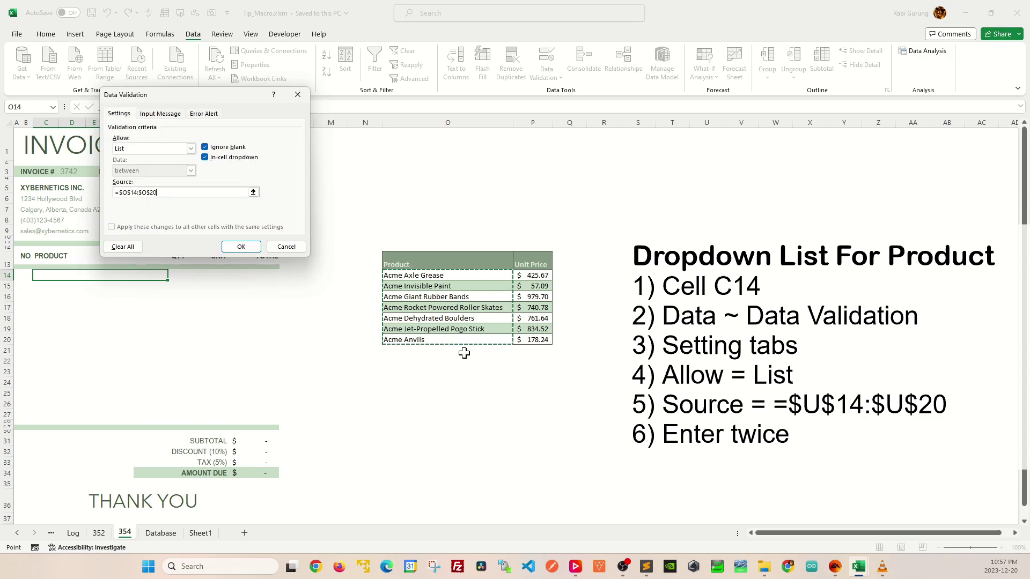
key(Return)
click(172, 275)
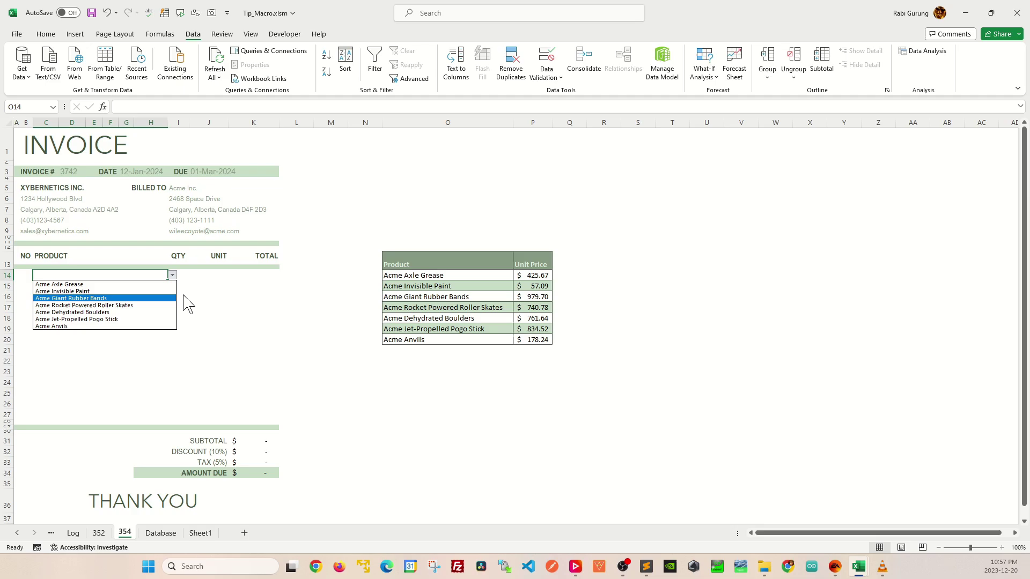
key(Escape)
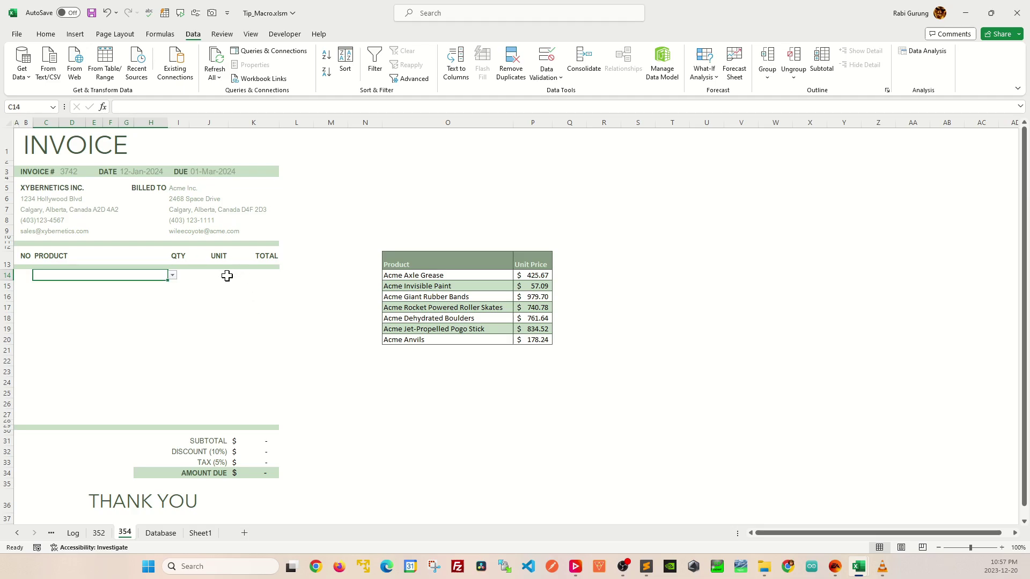
- Enter =IFERROR(VLOOKUP(C14, $O$14:$P$20, 2, FALSE),0) in J14 to fetch the unit price
click(227, 275)
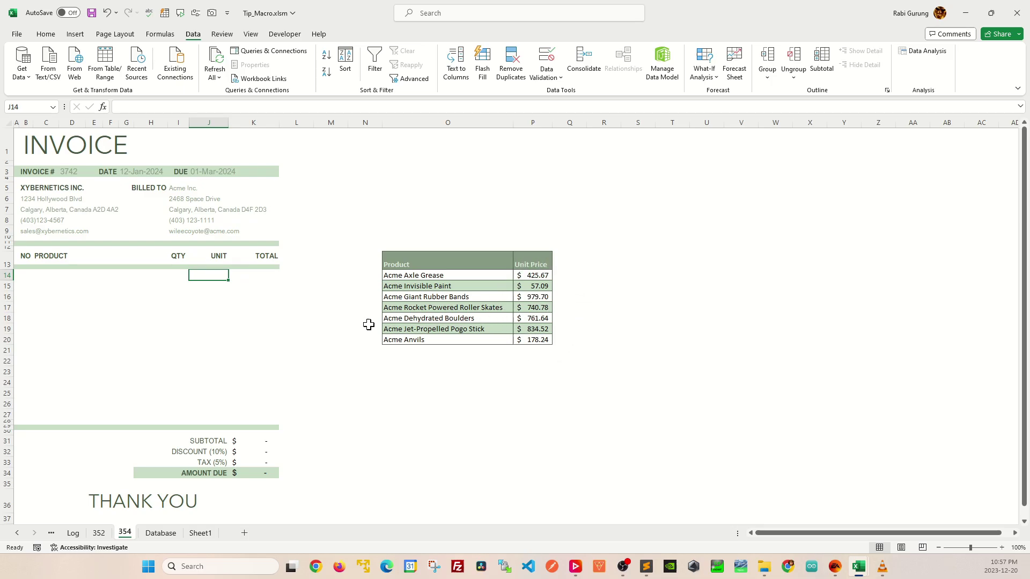
double_click(213, 276)
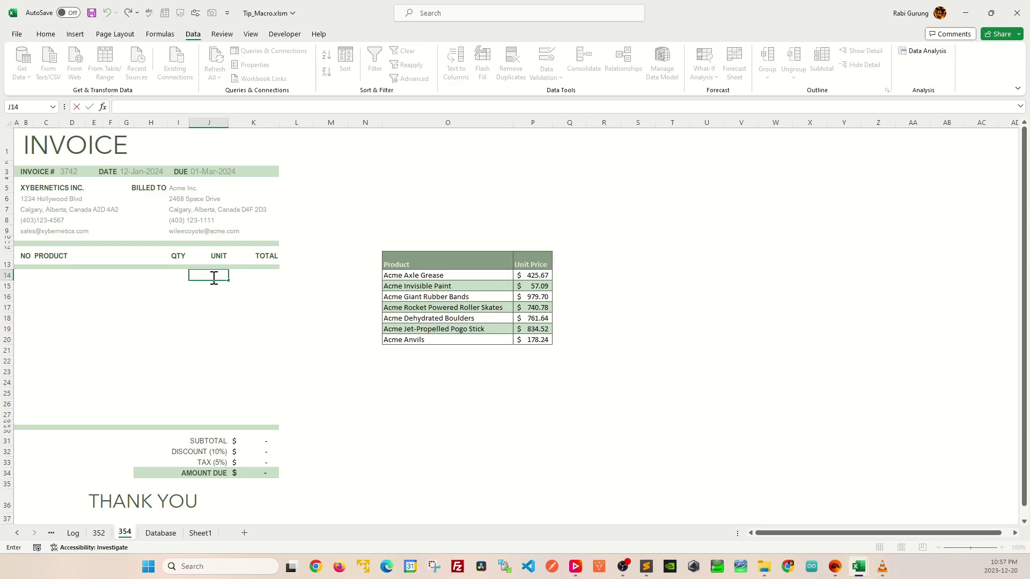
text(=IFERROR(VLOOKUP(C14, $O$14:$P$20, 2, FALSE),0))
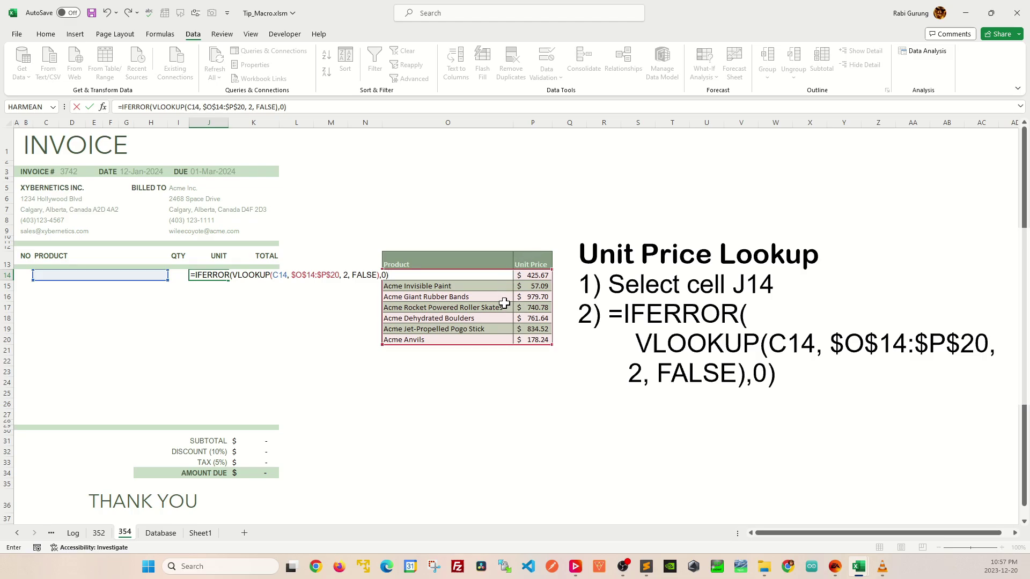
key(Return)
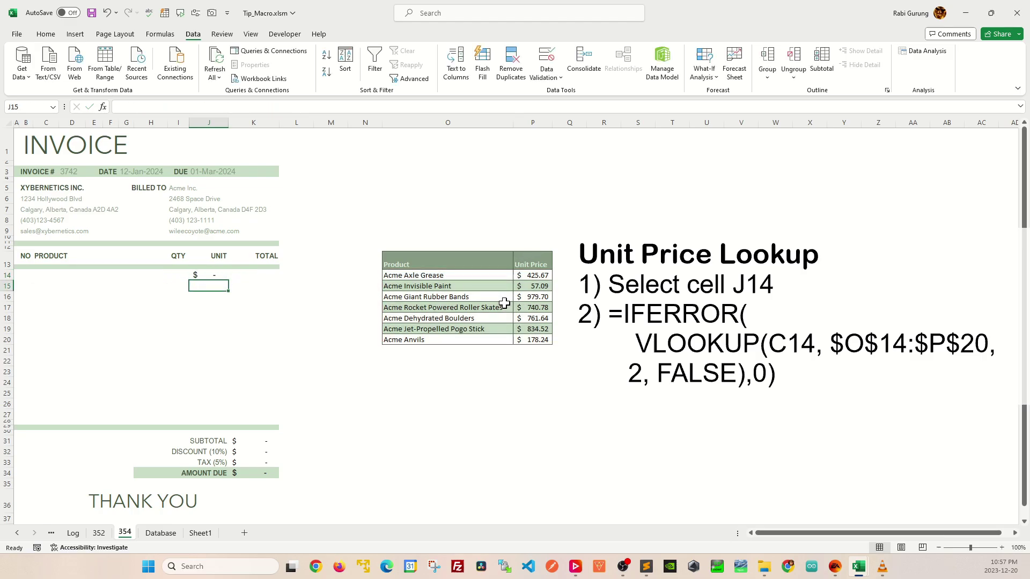
- Enter the line total formula =J14*I14 in K14
click(265, 276)
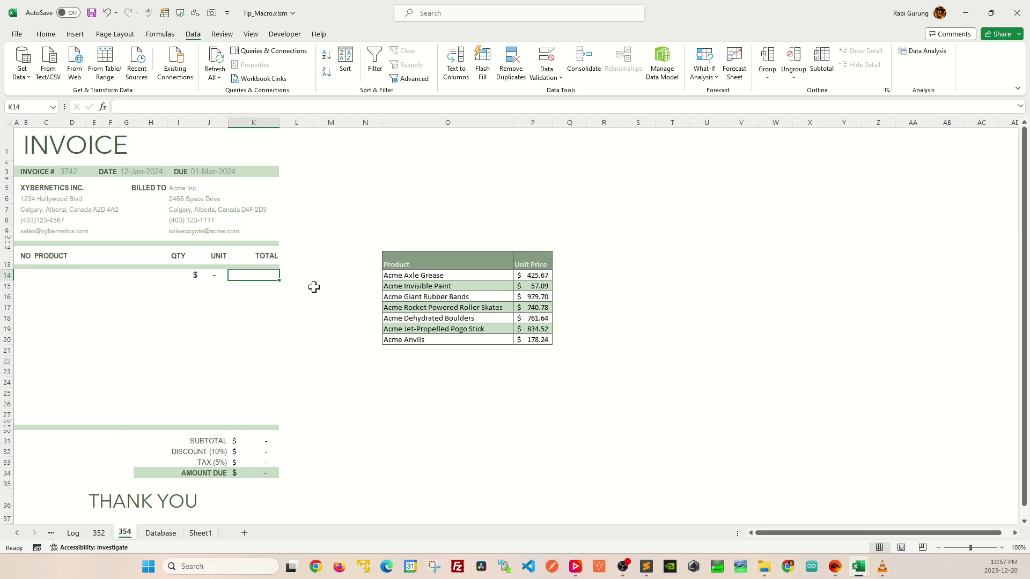
text(=)
key(Left)
text(*)
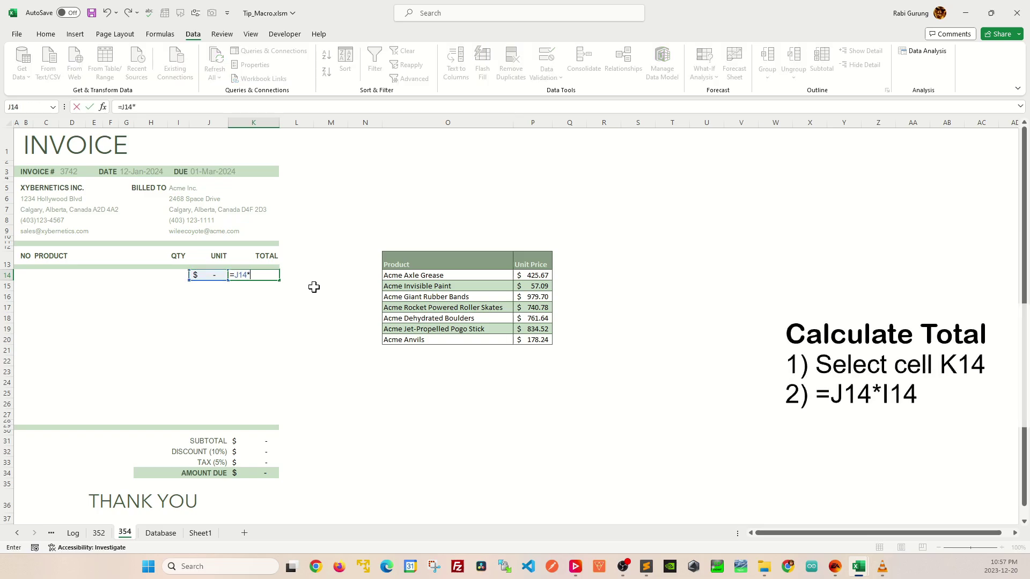
key(Left)
key(Left)
key(Return)
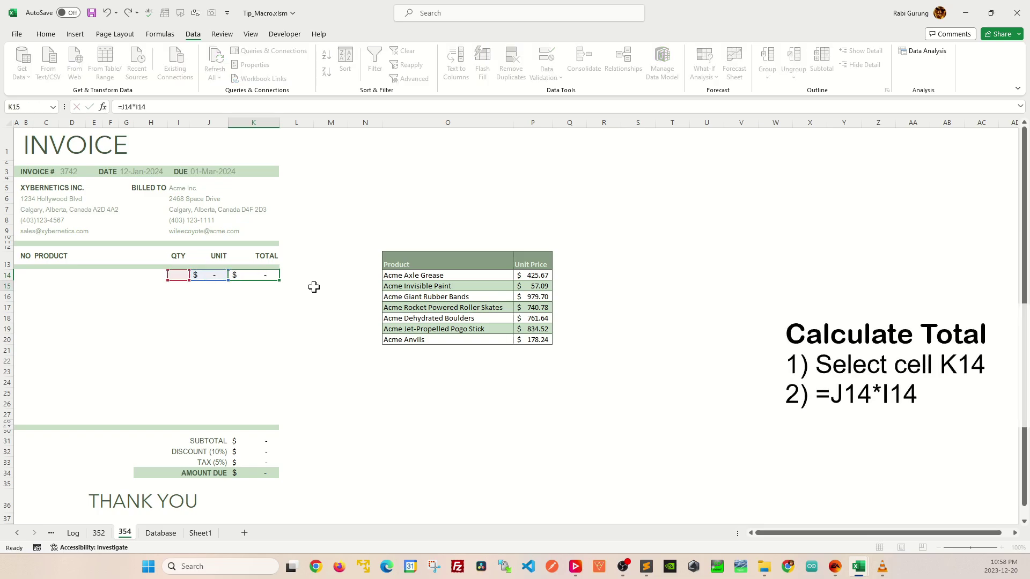
click(160, 275)
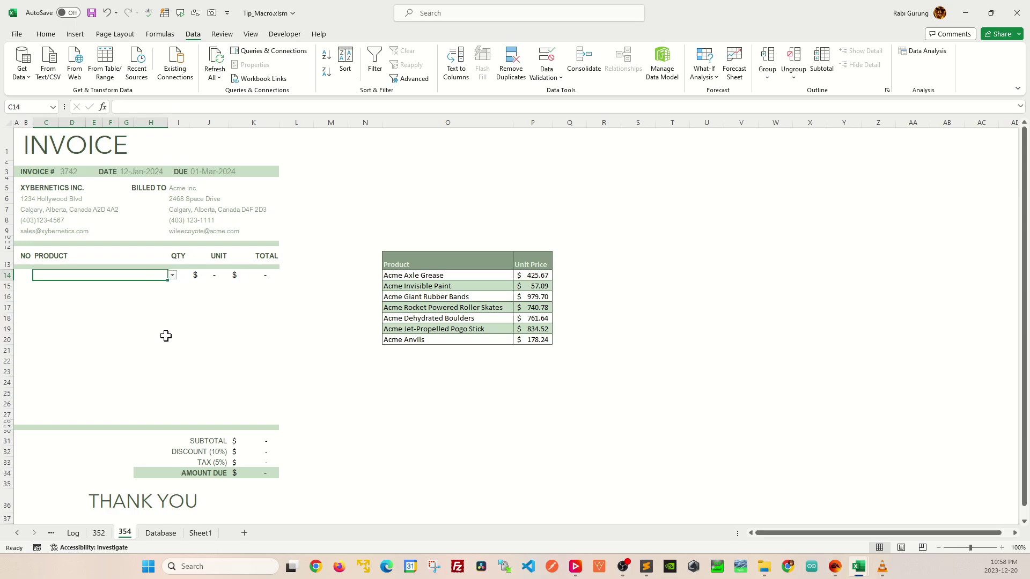
- Fill C14's dropdown and the J14:K14 price and total formulas down to row 27
drag(170, 281, 161, 417)
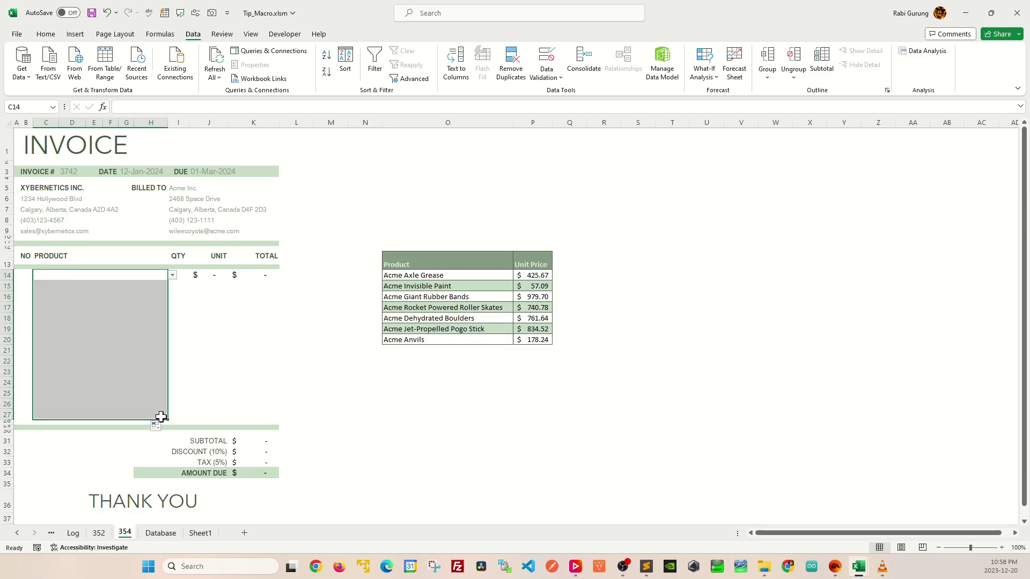
click(230, 361)
drag(218, 276, 278, 419)
click(319, 384)
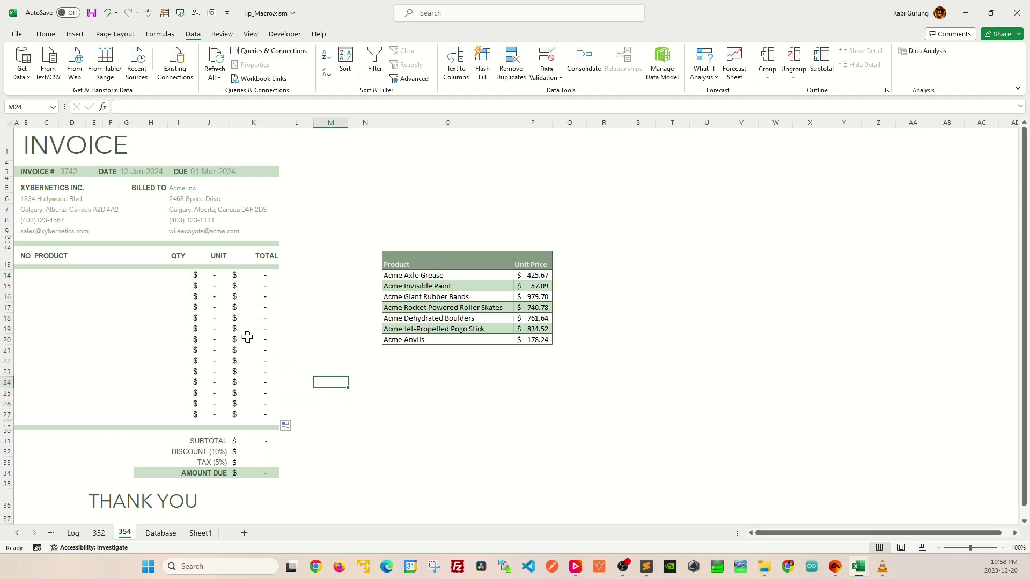
- Choose Acme Invisible Paint in C14 and enter quantity 2 in I14
click(131, 315)
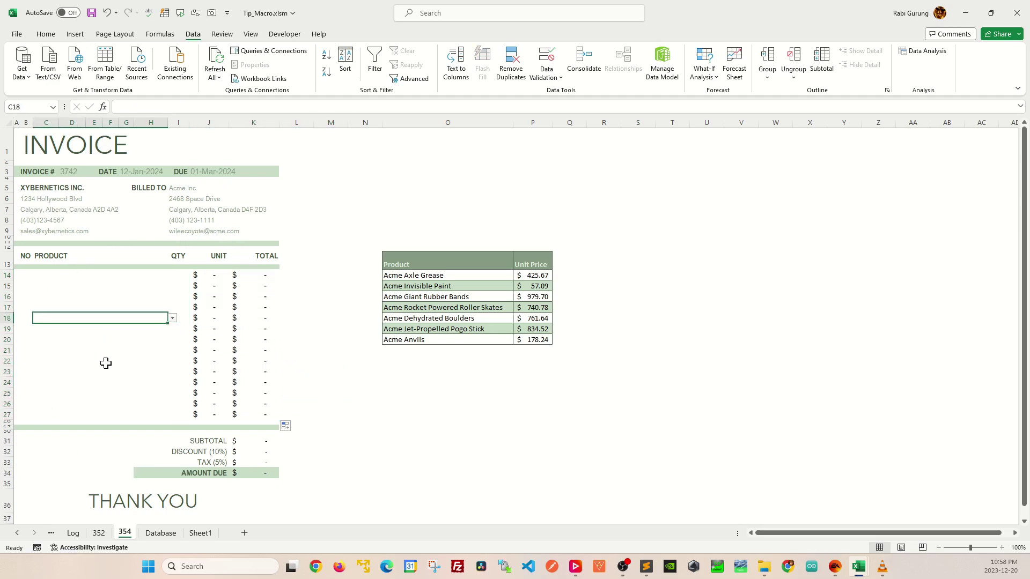
click(106, 363)
click(146, 276)
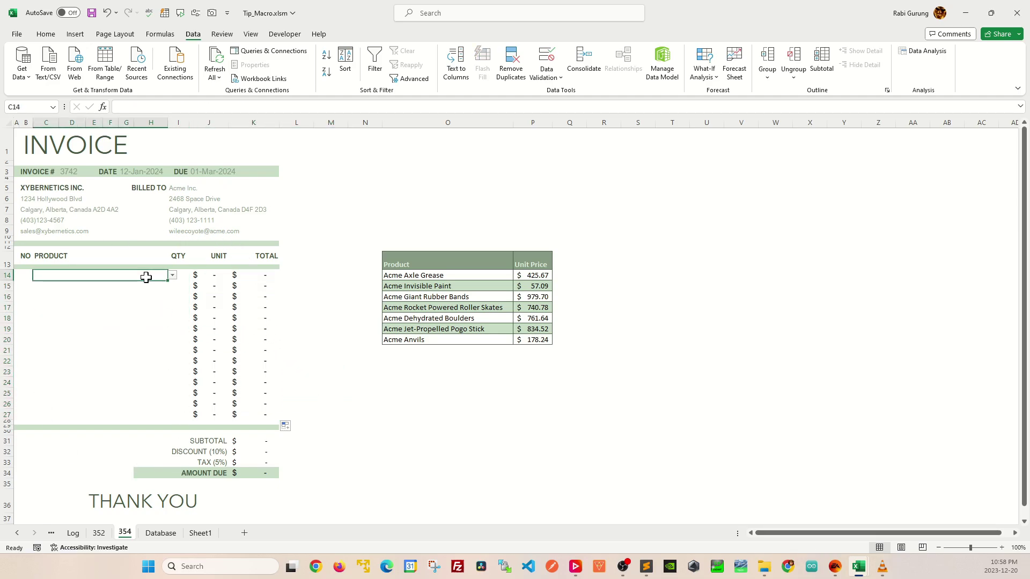
click(172, 275)
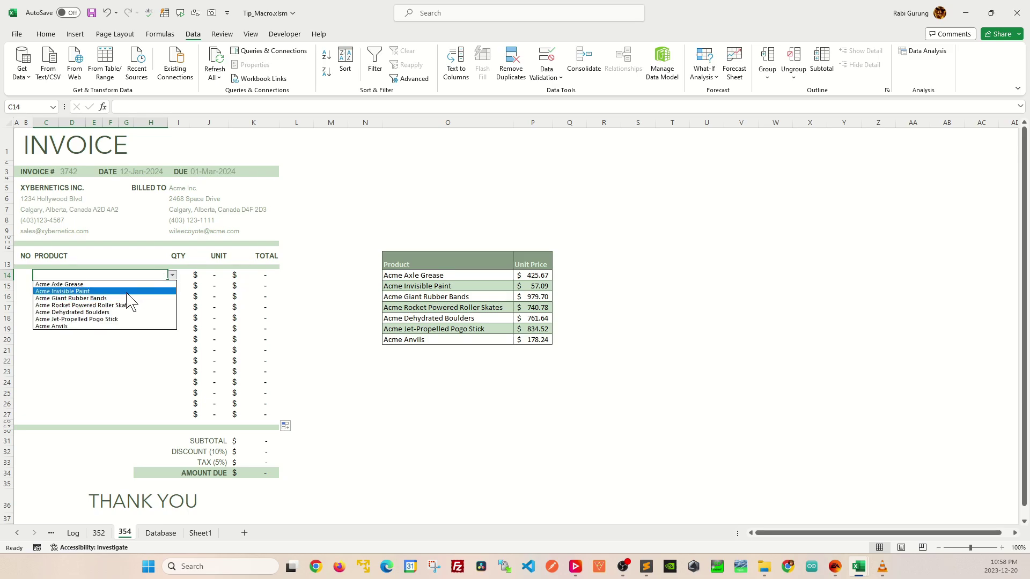
click(128, 292)
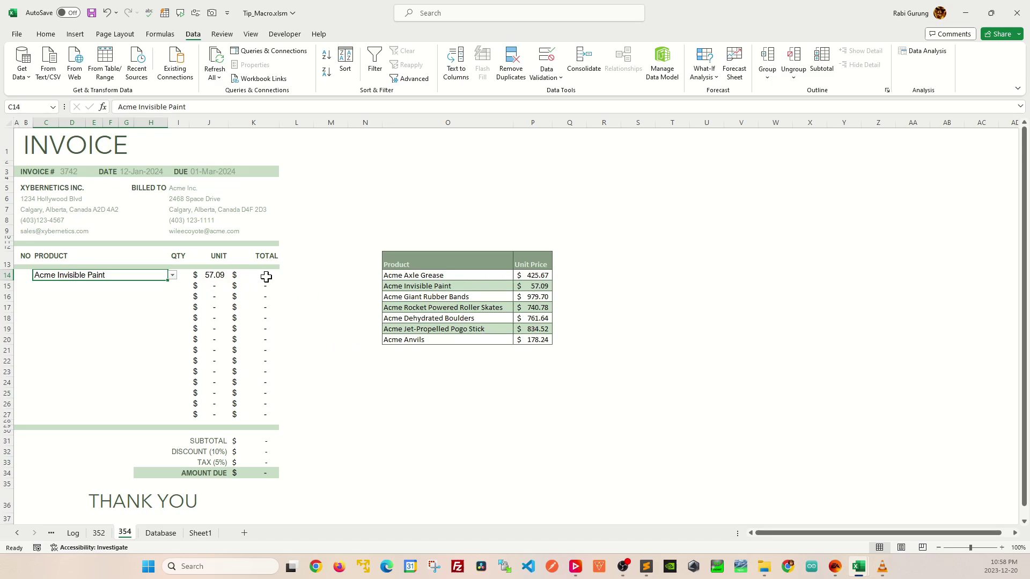
click(182, 274)
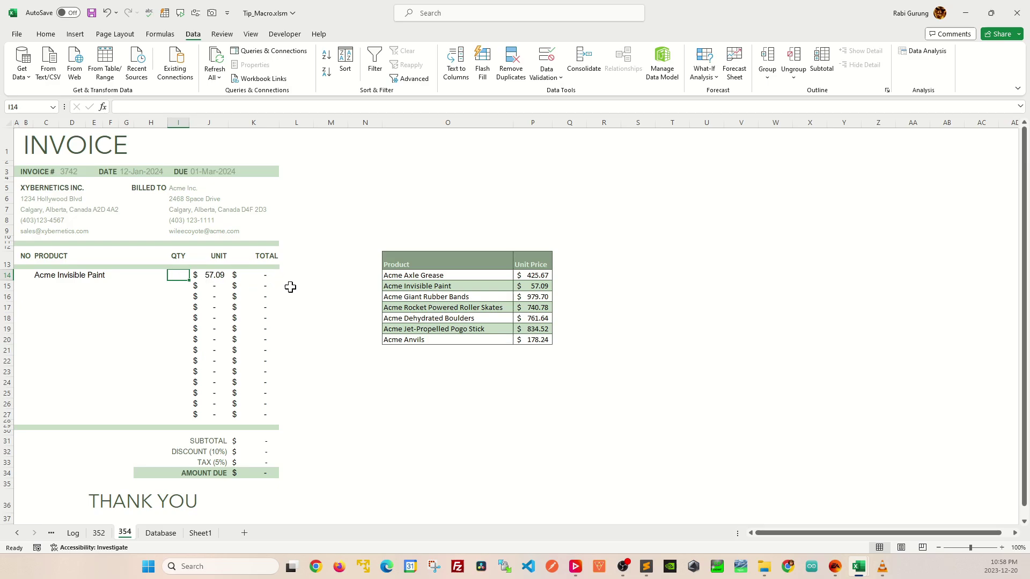
text(2)
key(Return)
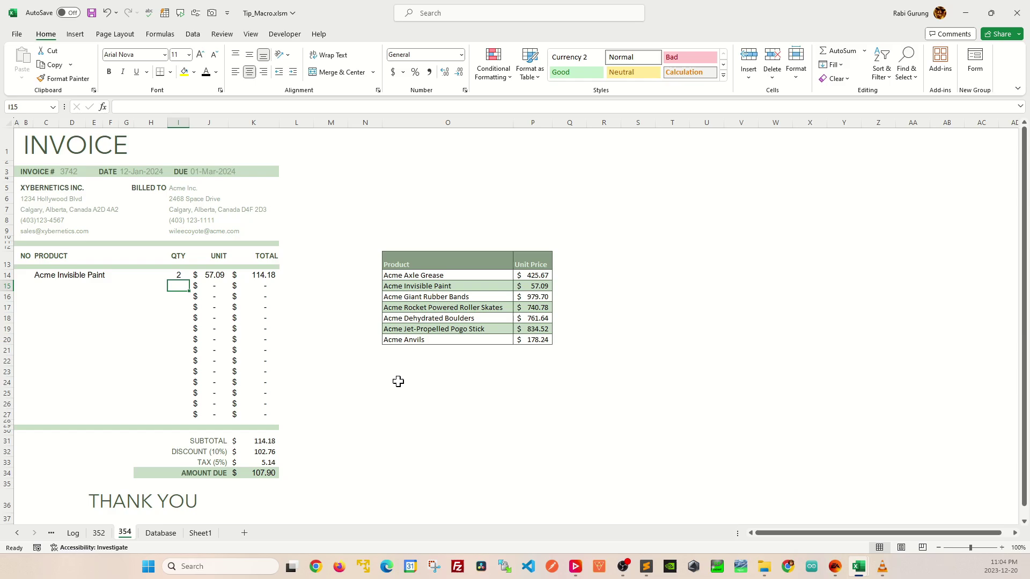
- Label L13 with the column heading Helper
click(296, 123)
click(319, 284)
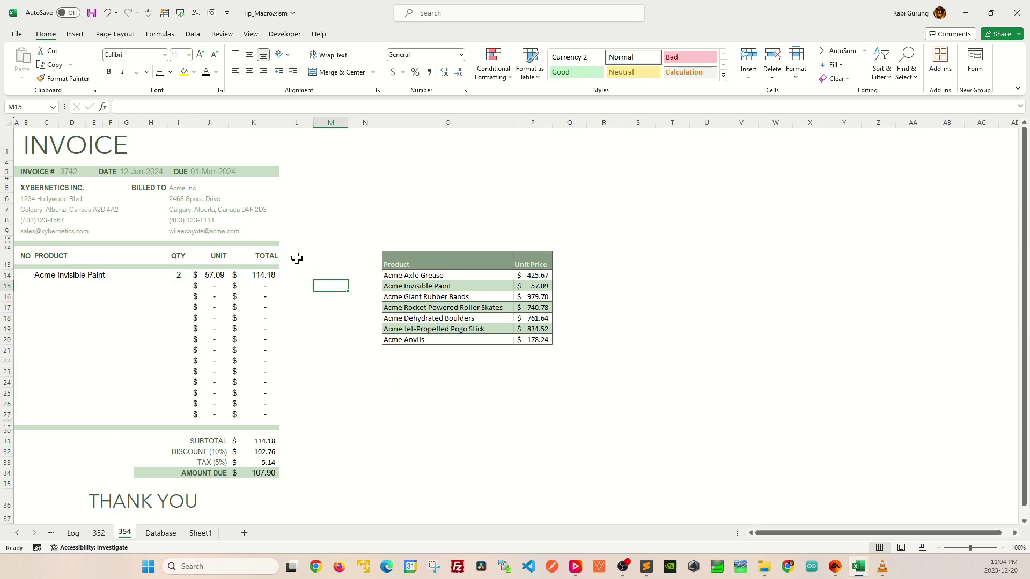
click(297, 261)
text(Helper)
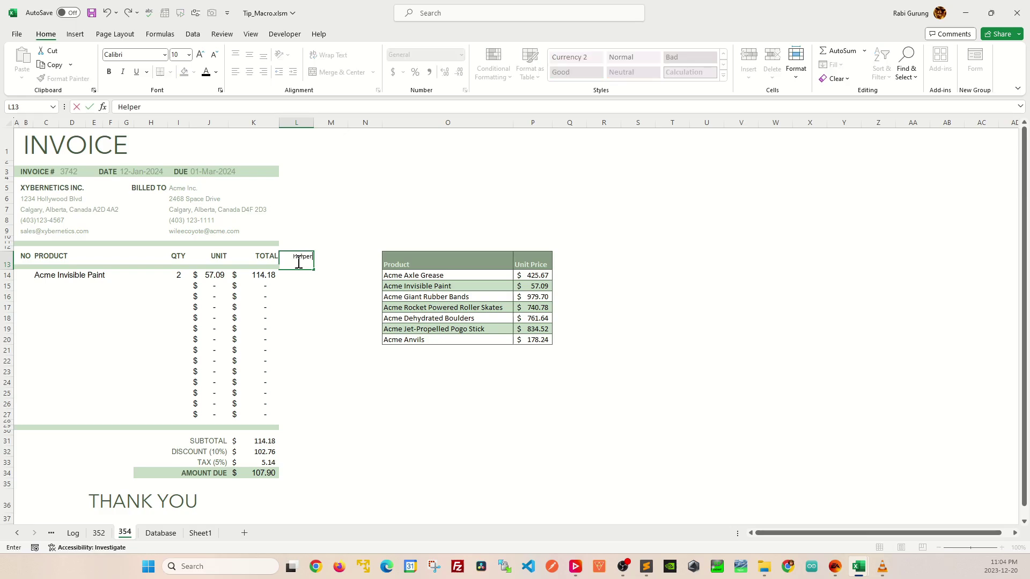
key(Return)
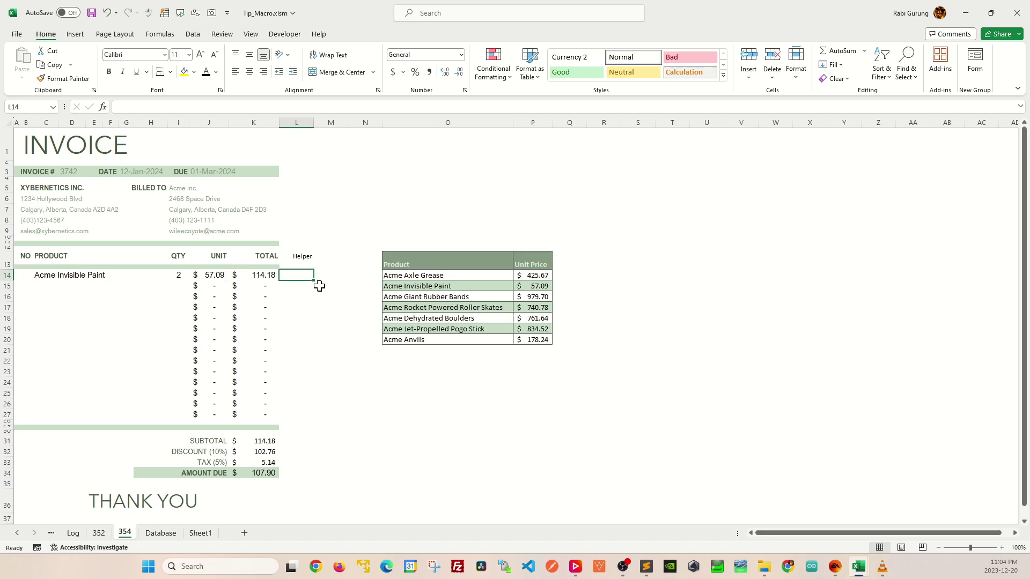
- Enter =IF(C13="",0,1) in L14 and fill it down to L27
text(=IF()
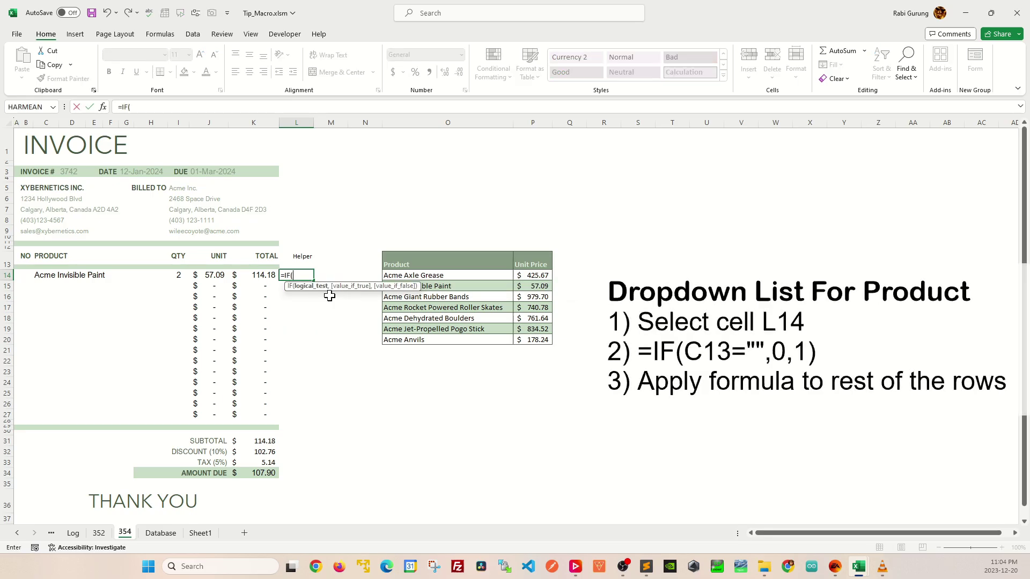
click(75, 258)
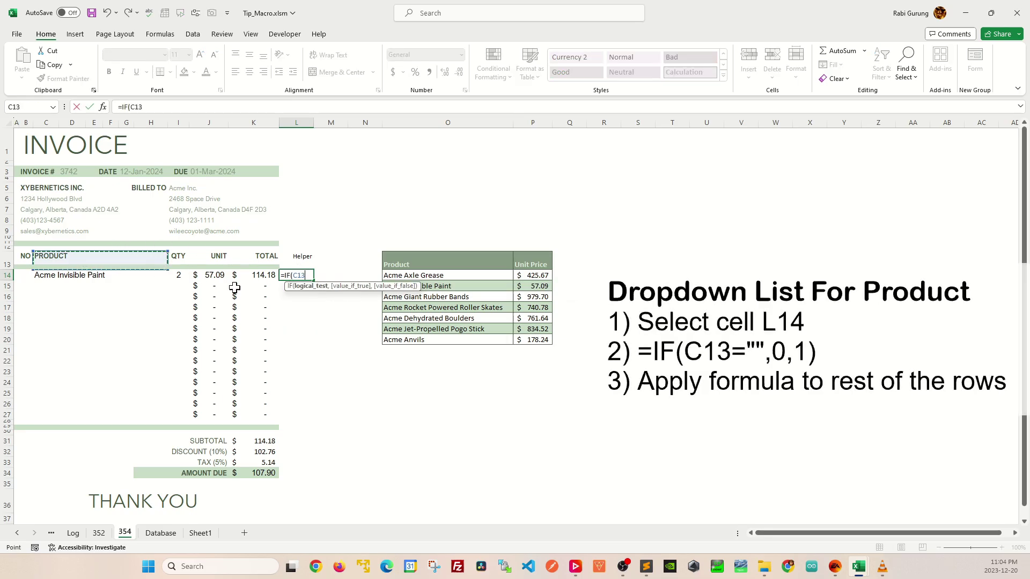
text(="",0,)
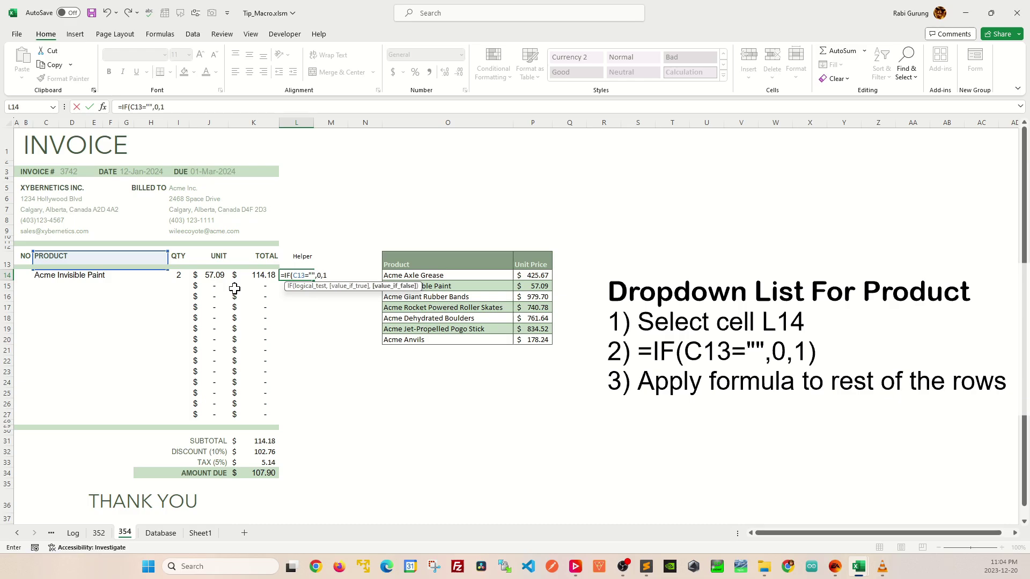
text(1))
key(ctrl+Return)
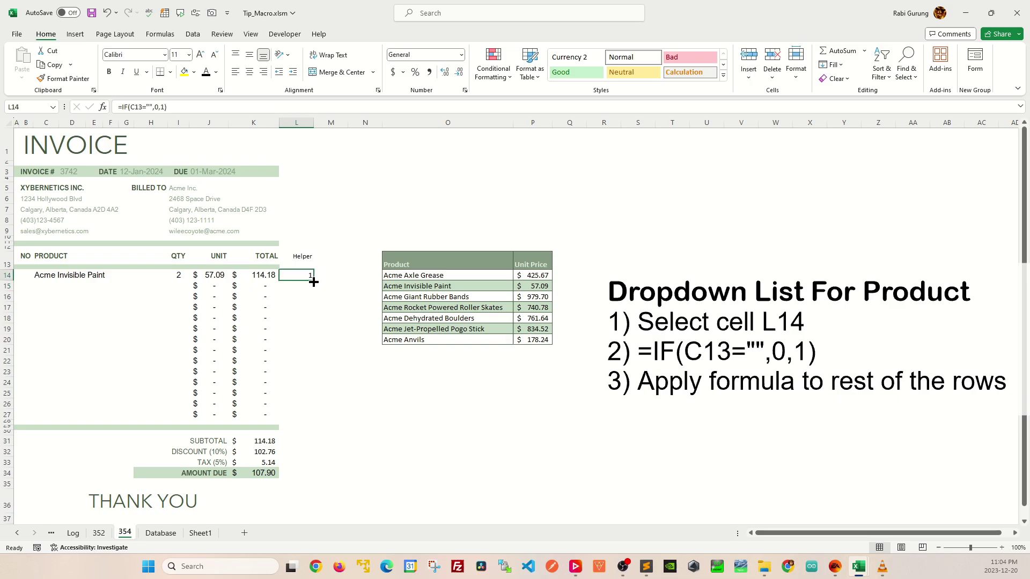
drag(313, 281, 300, 419)
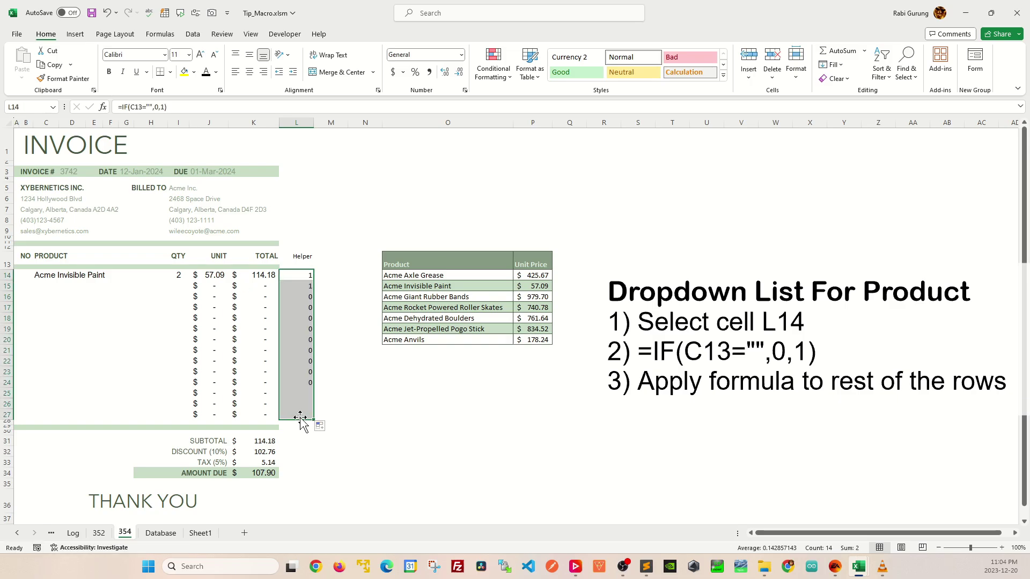
click(358, 417)
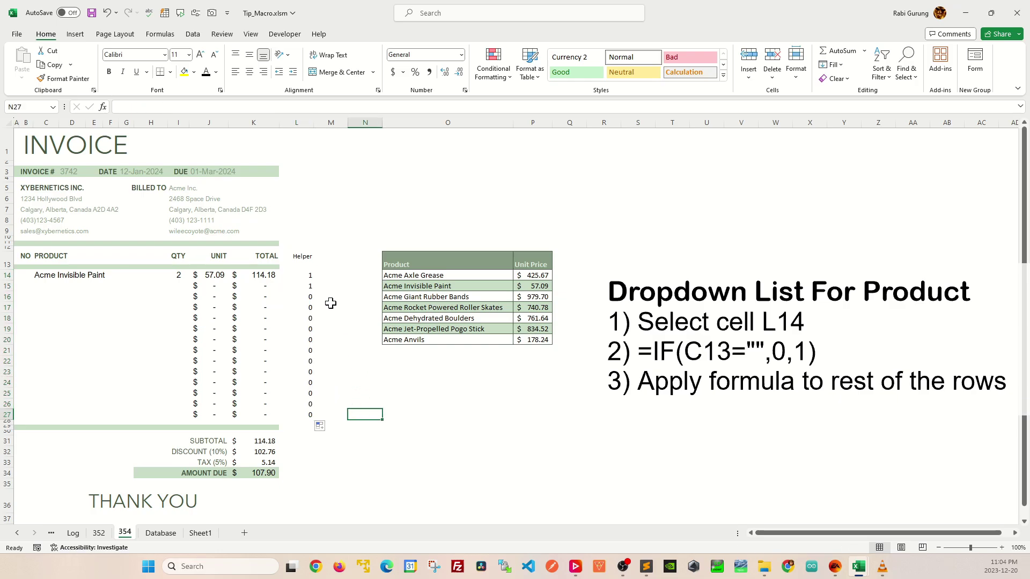
click(307, 277)
click(304, 288)
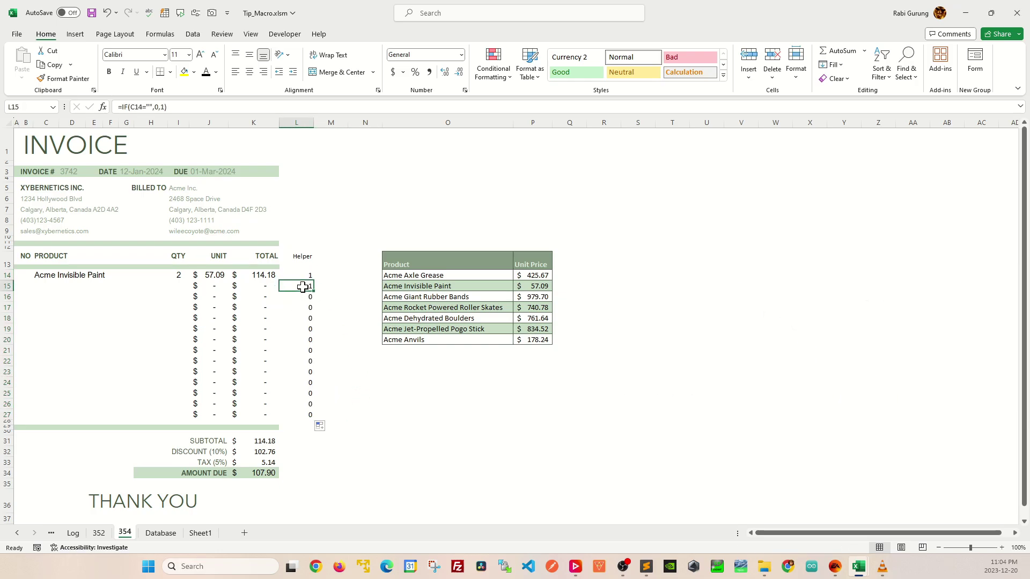
click(64, 259)
click(71, 276)
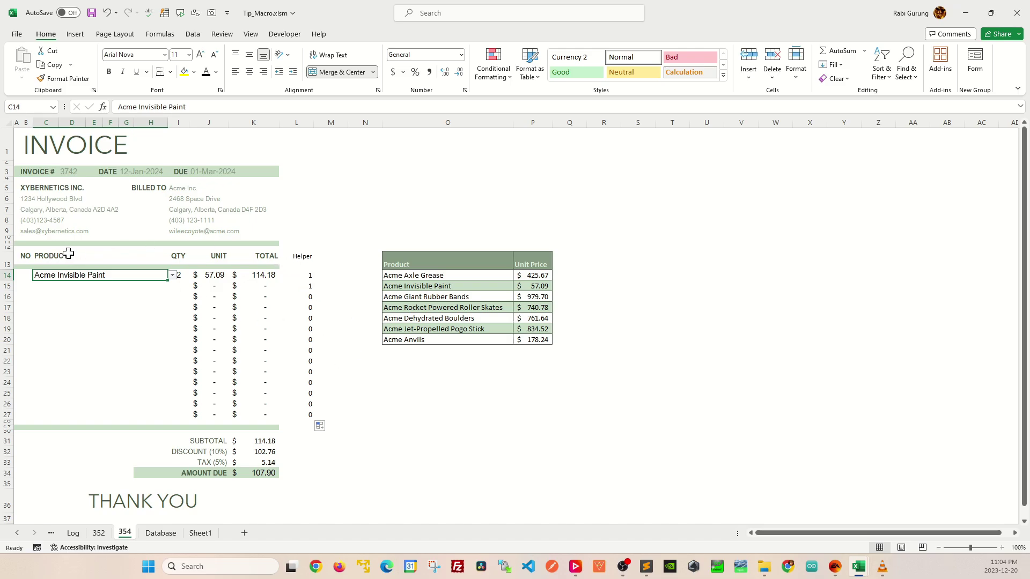
click(134, 265)
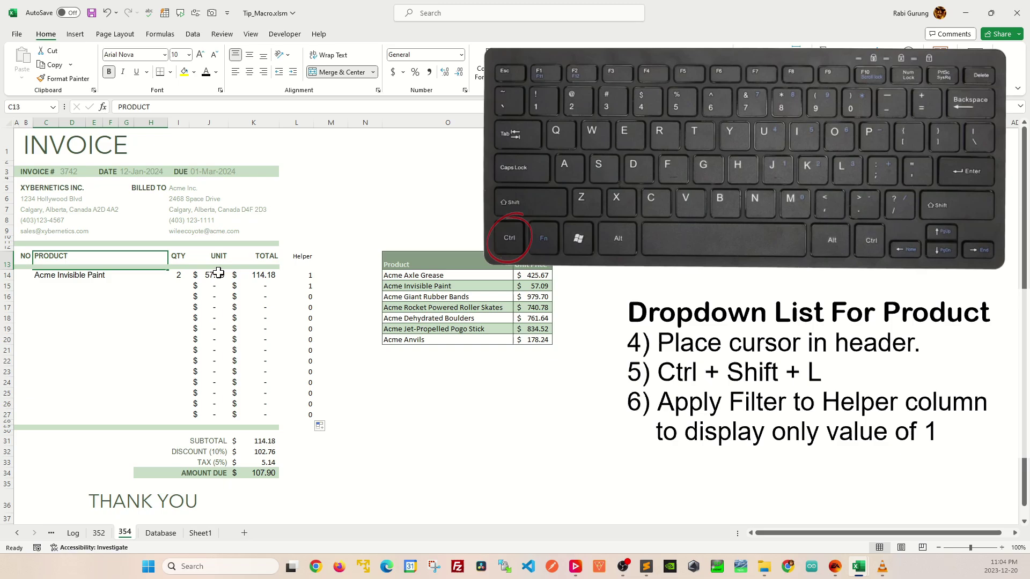
- Turn on filtering for the header row and show only Helper value 1
key(ctrl+shift+l)
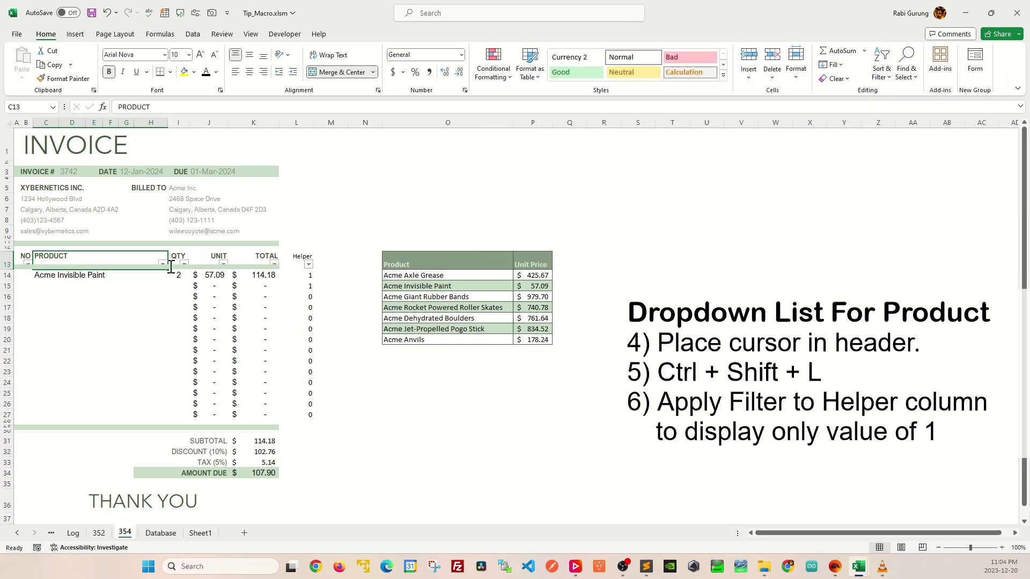
click(308, 263)
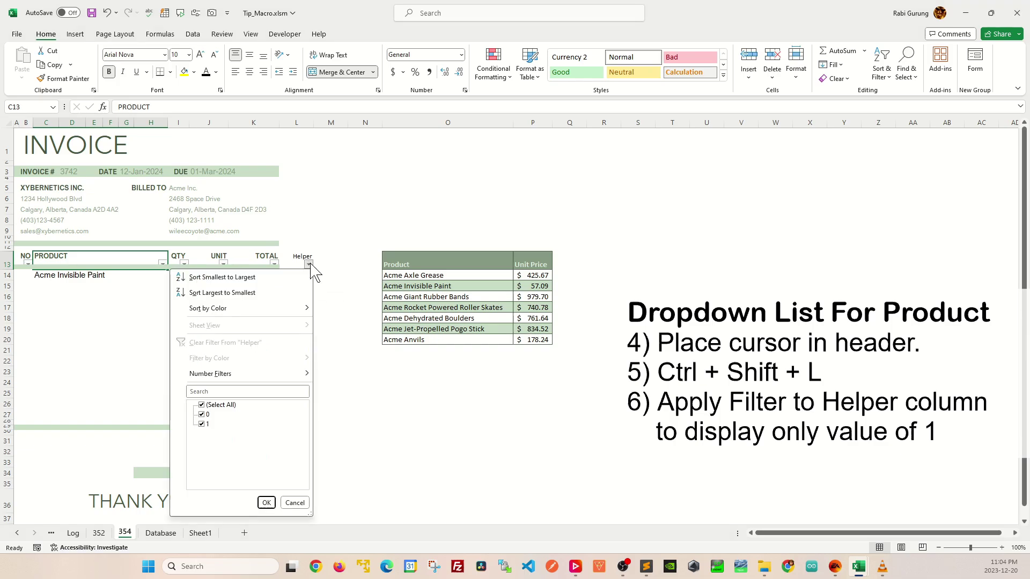
click(202, 405)
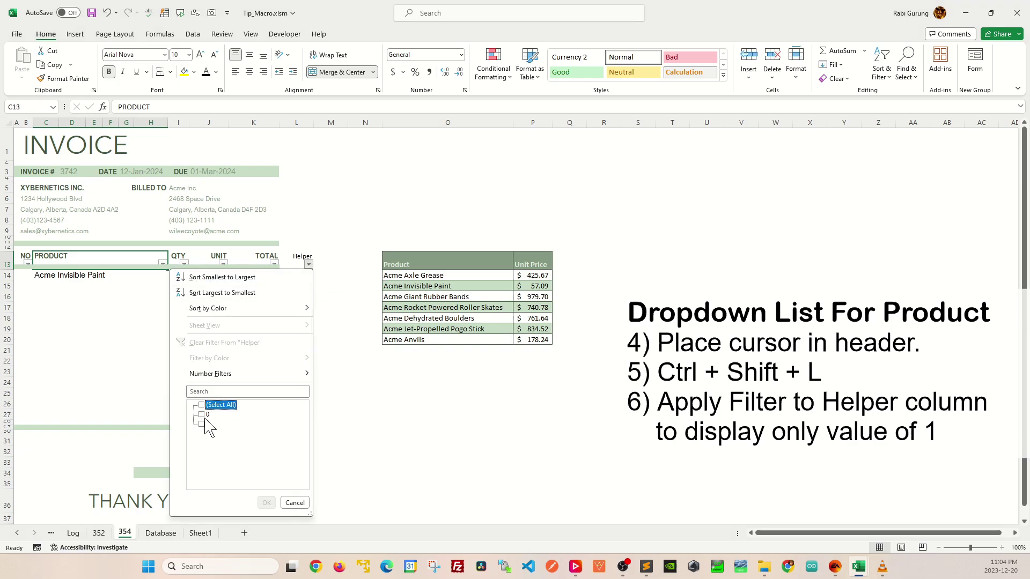
click(202, 424)
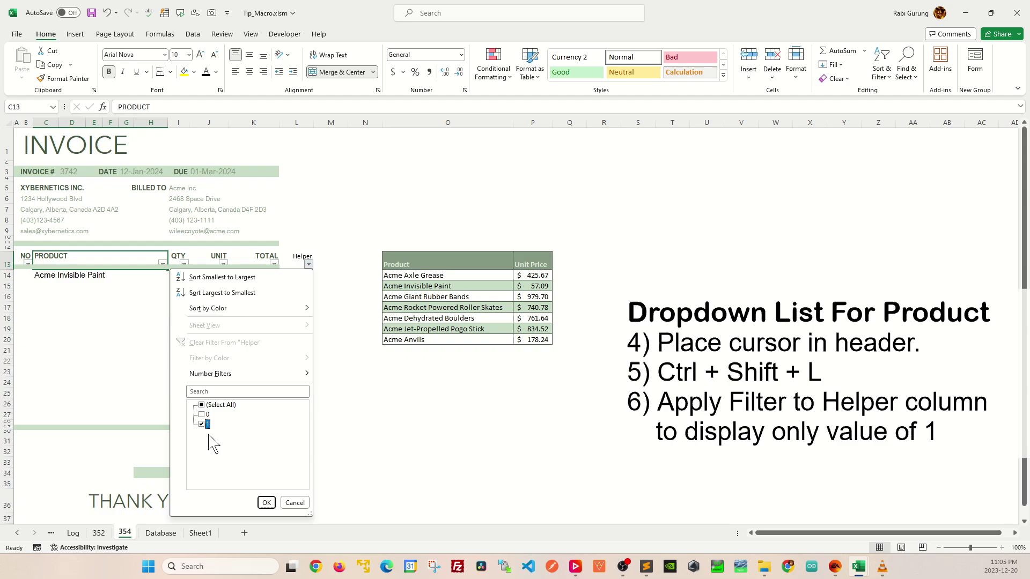
click(267, 502)
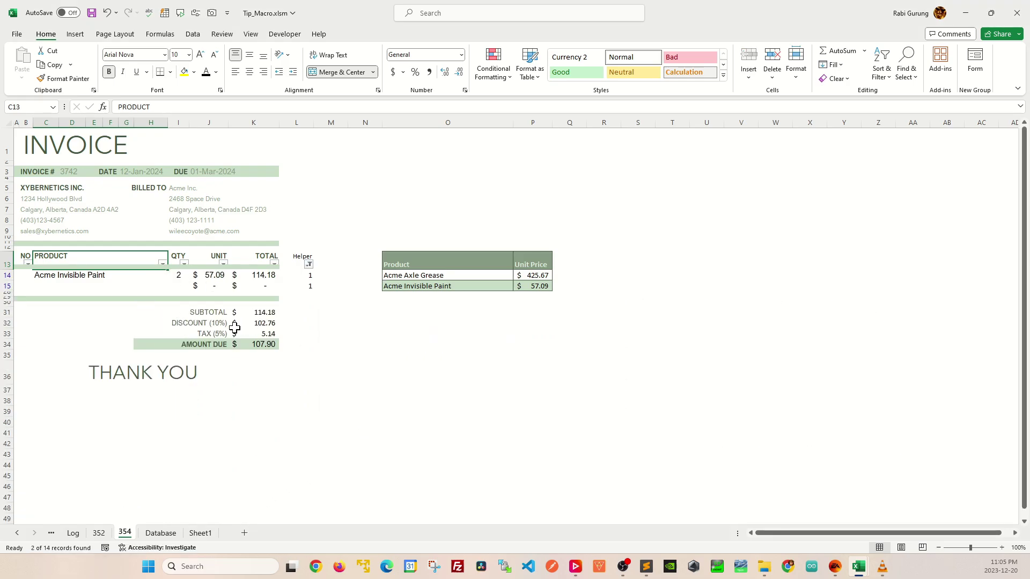
- Paste the Worksheet_Change macro running Me.AutoFilter.ApplyFilter into sheet 354's code, then close the editor
right_click(129, 534)
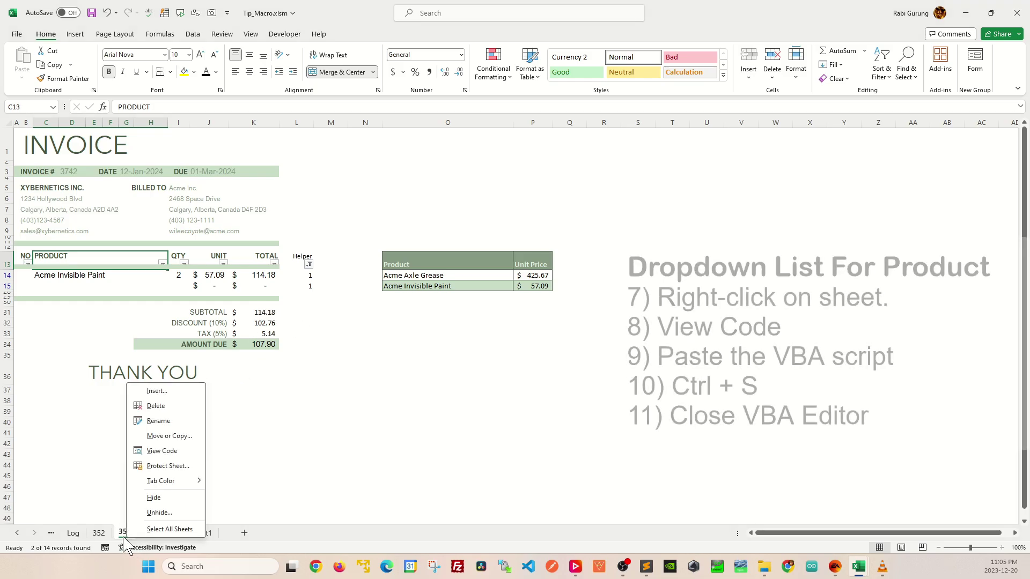
click(161, 451)
key(ctrl+v)
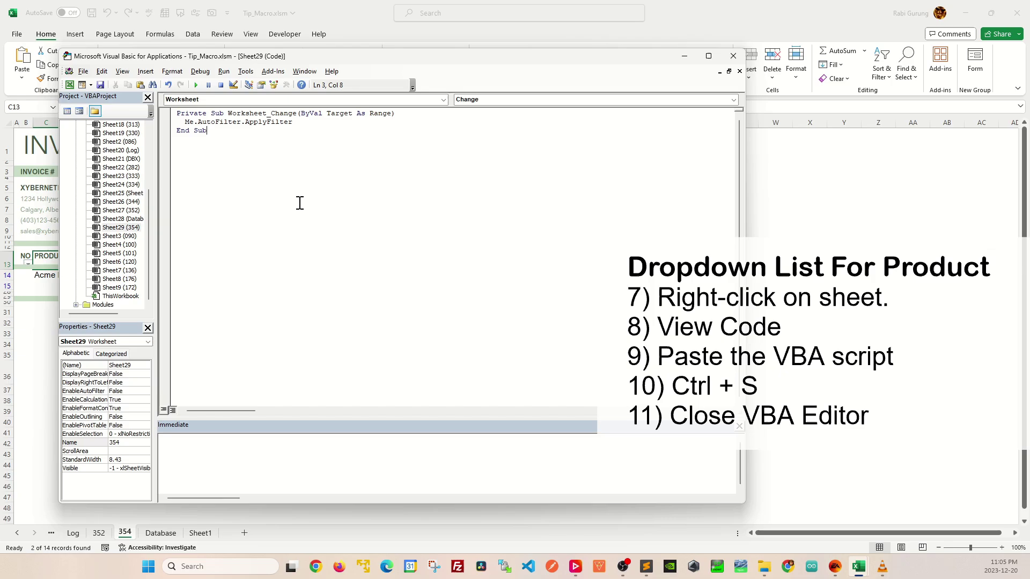
click(733, 55)
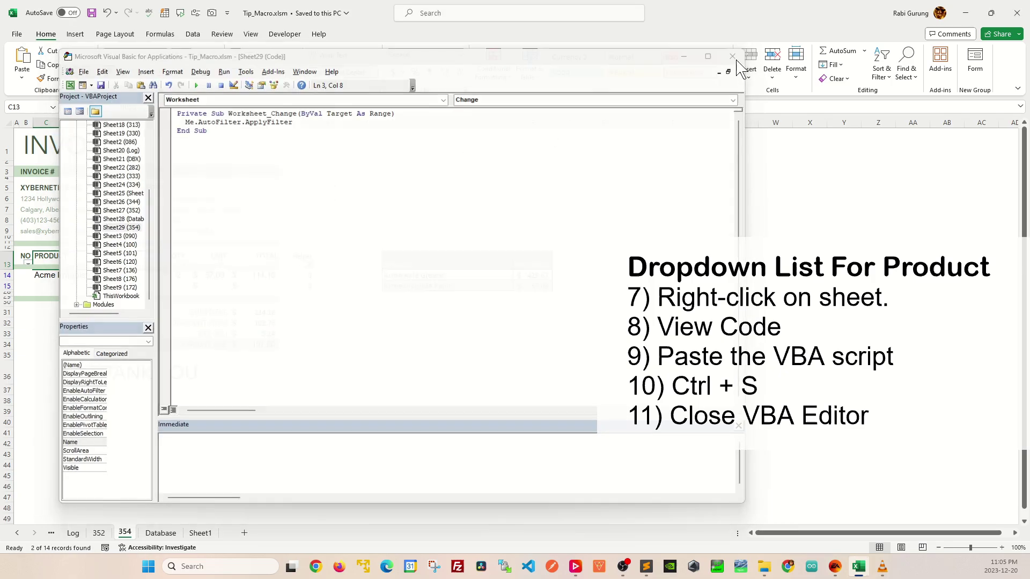
- Pick products for rows 15–18, including Acme Giant Rubber Bands and Acme Jet-Propelled Pogo Stick
click(364, 334)
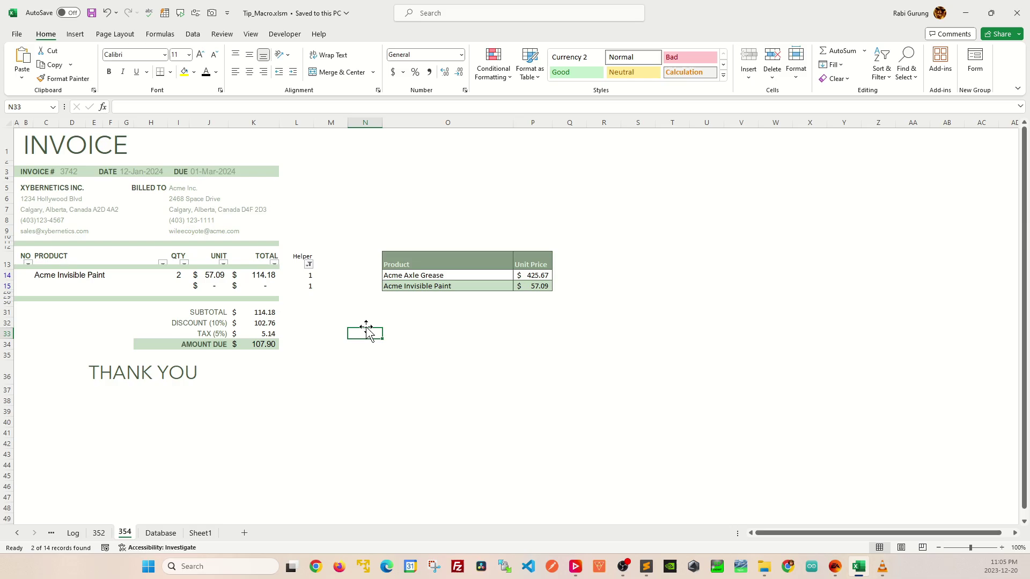
click(116, 283)
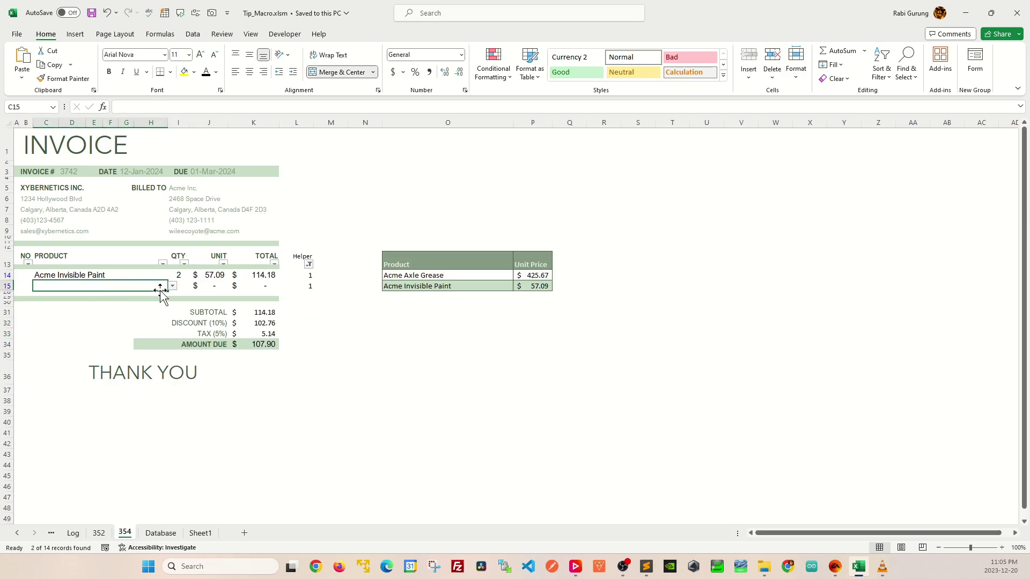
click(172, 286)
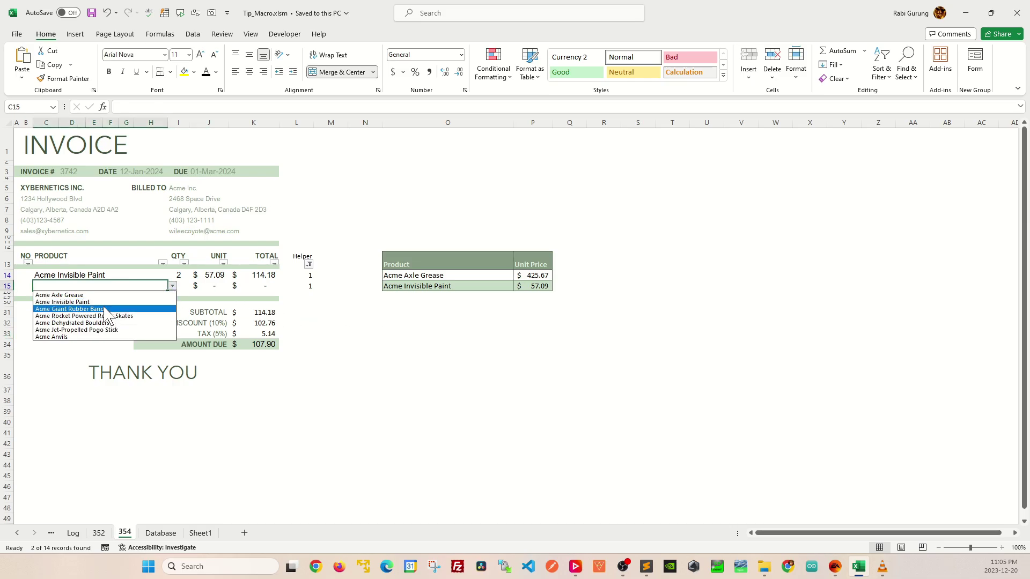
click(105, 309)
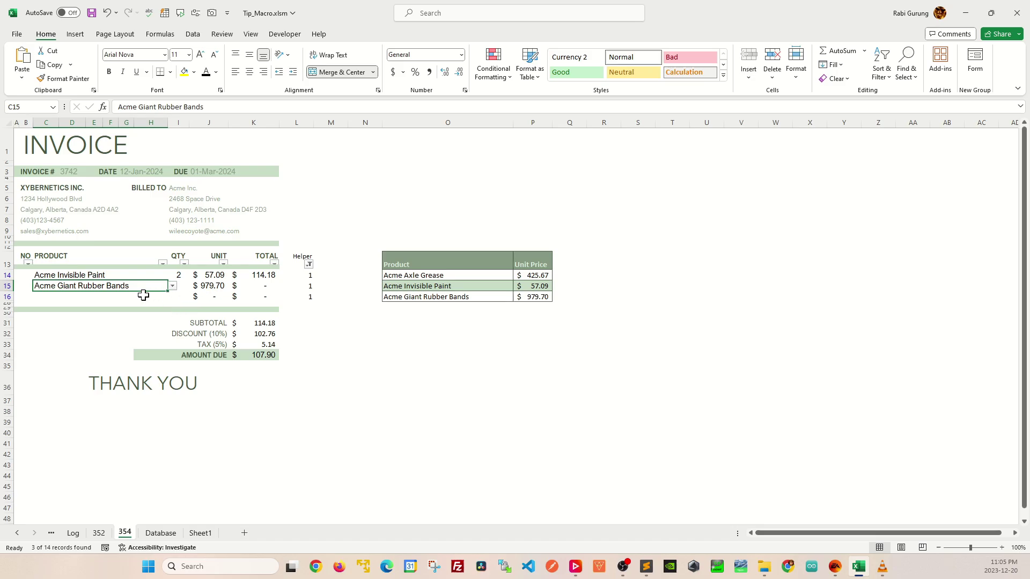
click(144, 296)
click(173, 297)
click(119, 341)
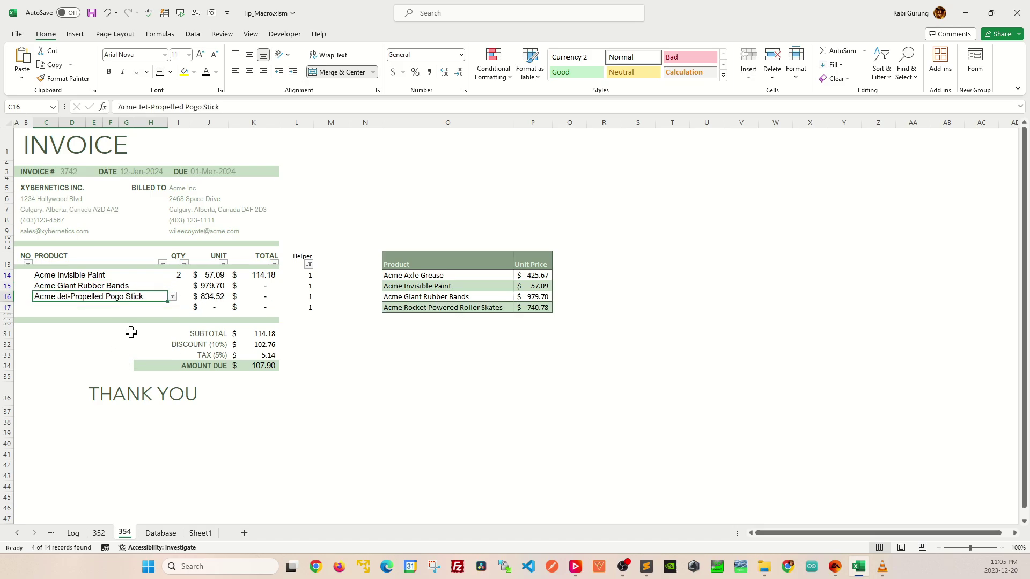
click(134, 307)
click(172, 307)
click(124, 330)
click(131, 318)
click(172, 318)
click(118, 363)
- Enter quantities 12, 34, 22 and 86 in I15–I18
click(172, 284)
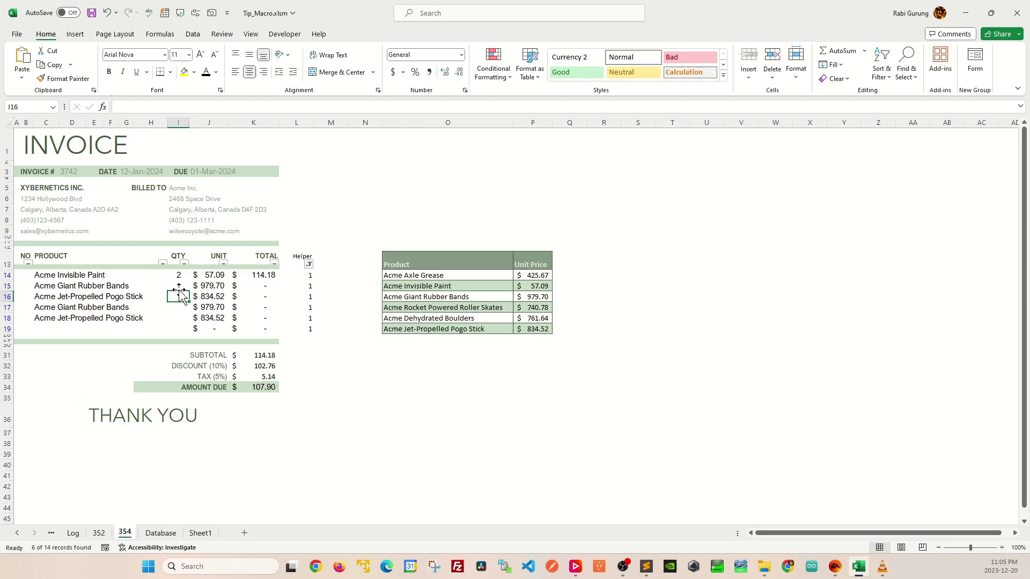
text(12)
key(Return)
text(34)
key(Return)
text(22)
key(Return)
text(86)
key(Return)
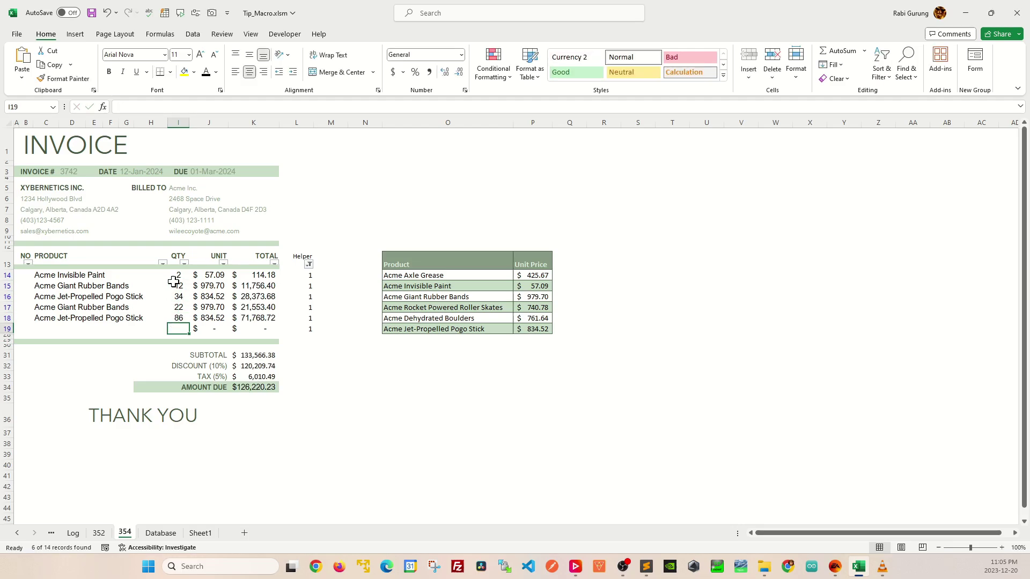
click(407, 354)
- Set column L's font colour to white so the Helper values are invisible
click(295, 120)
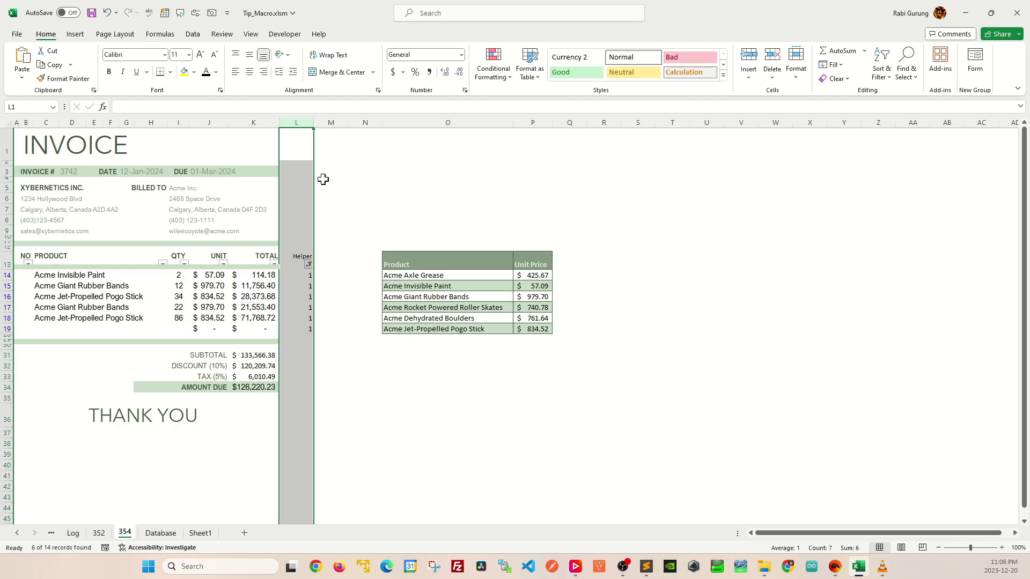
click(216, 71)
click(205, 114)
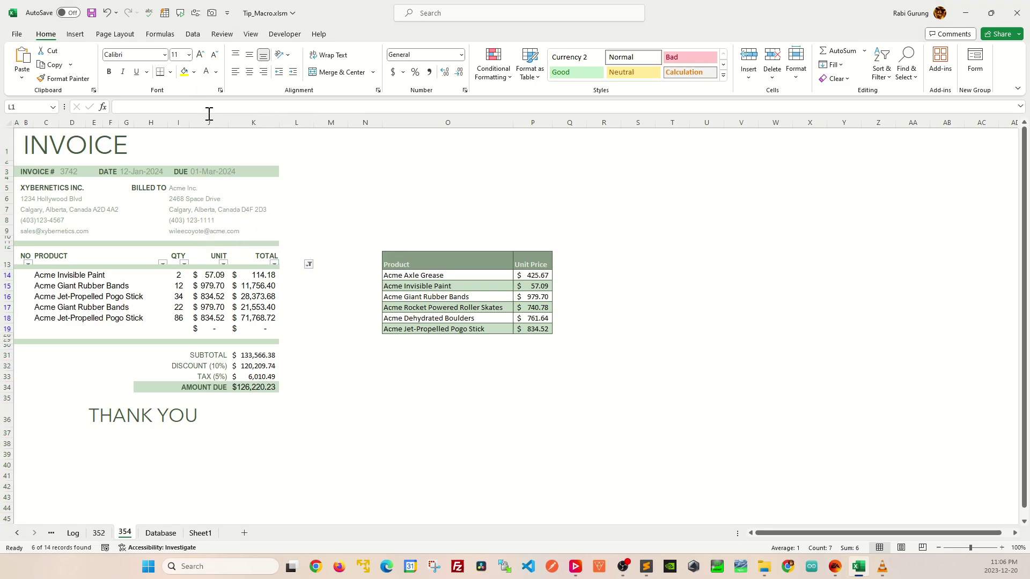
click(343, 285)
click(429, 416)
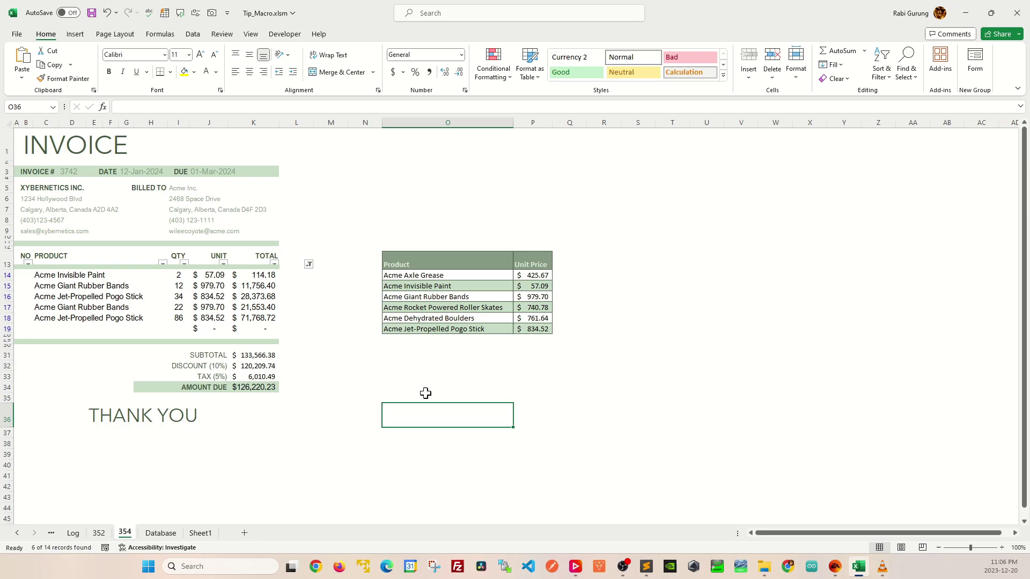